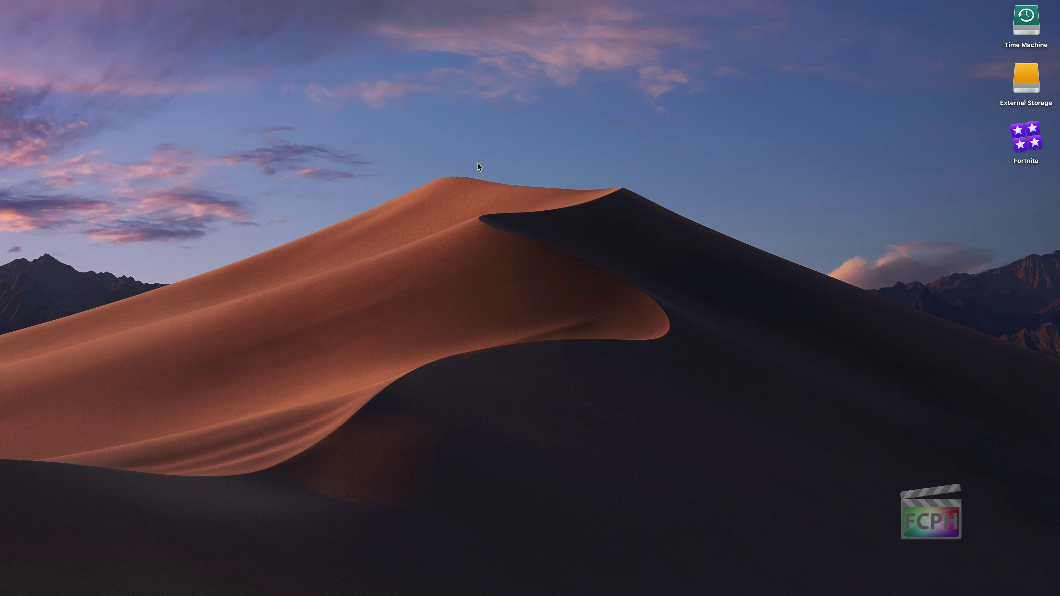
- Launch Activity Monitor from the Utilities folder and close the Finder window
mouse_move(296, 1)
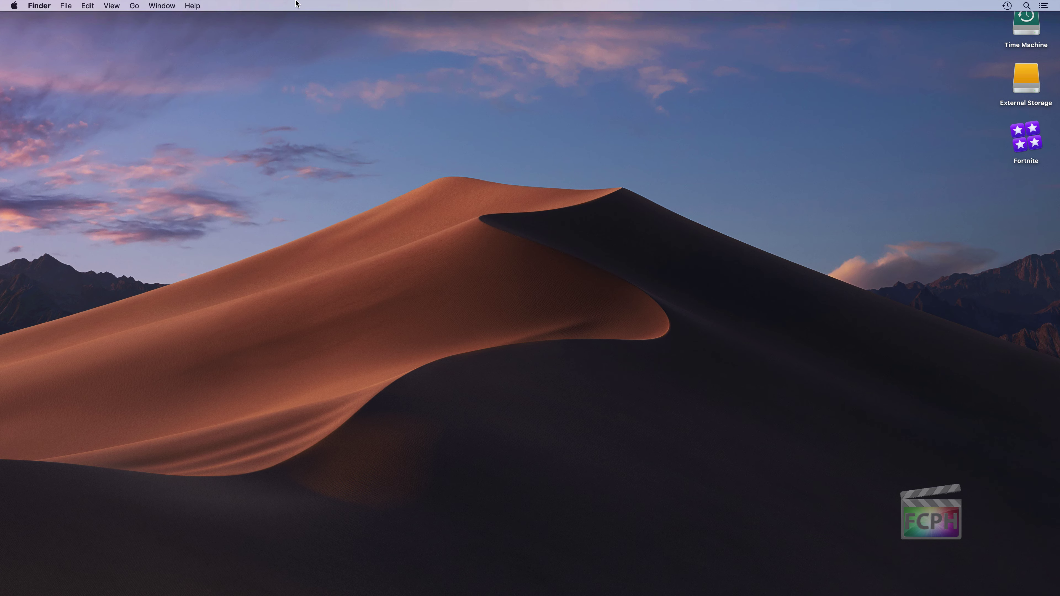
left_click(132, 5)
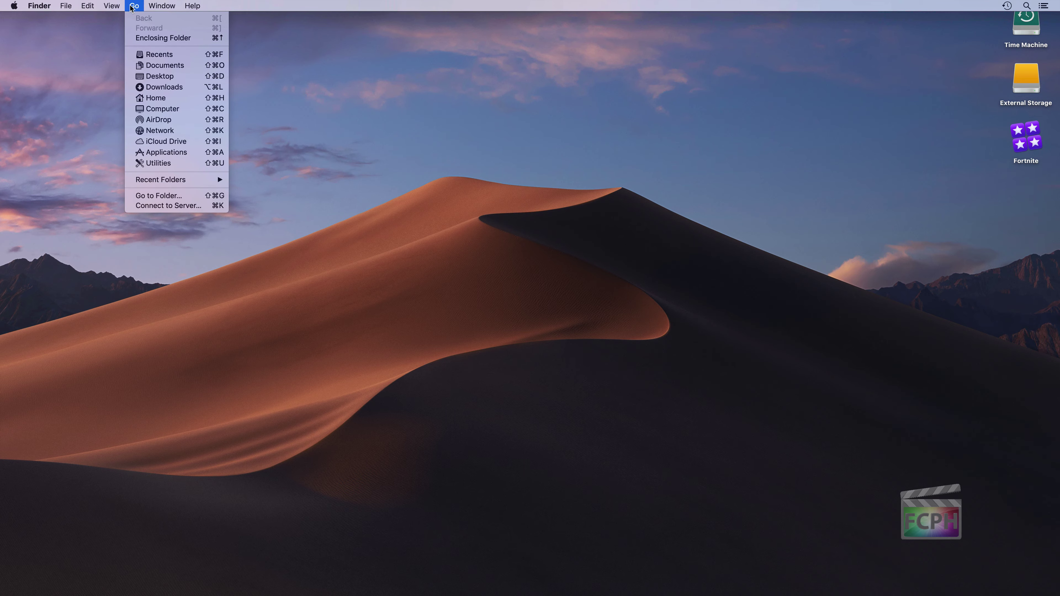
left_click(182, 164)
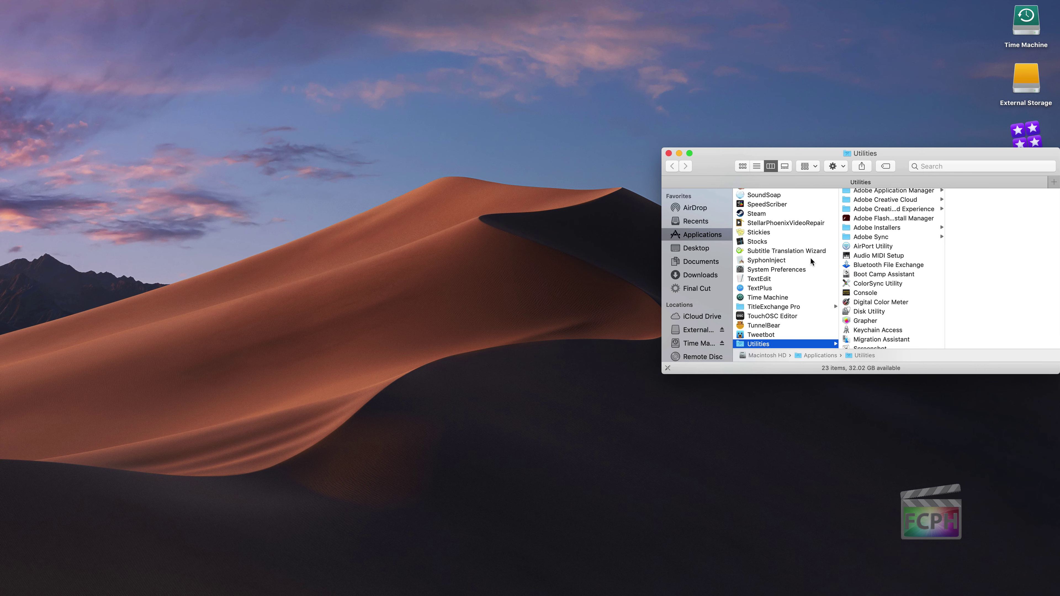
scroll(882, 243, "up", 2)
left_click(863, 194)
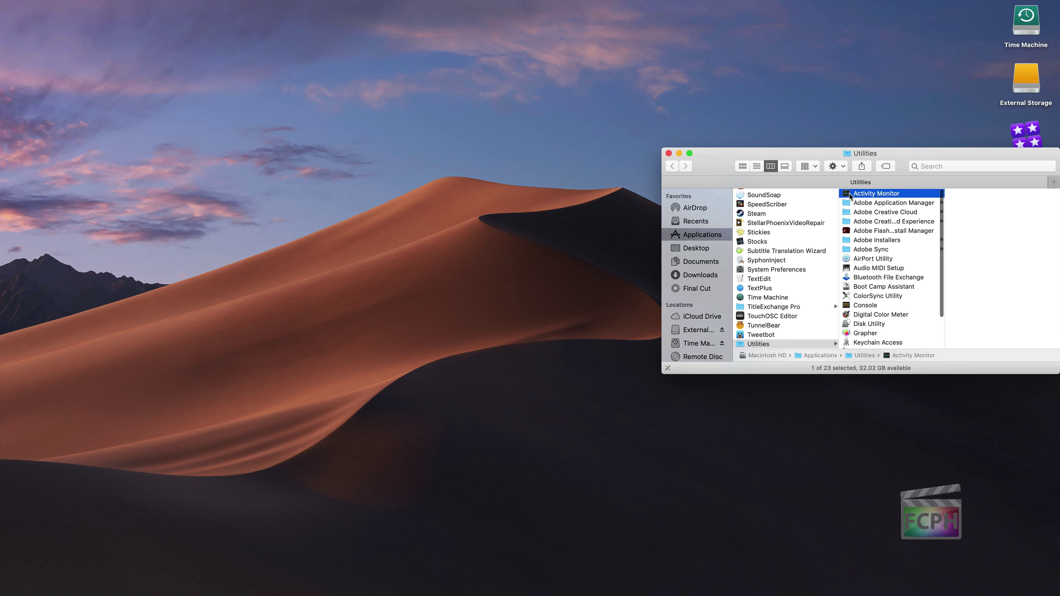
double_click(861, 195)
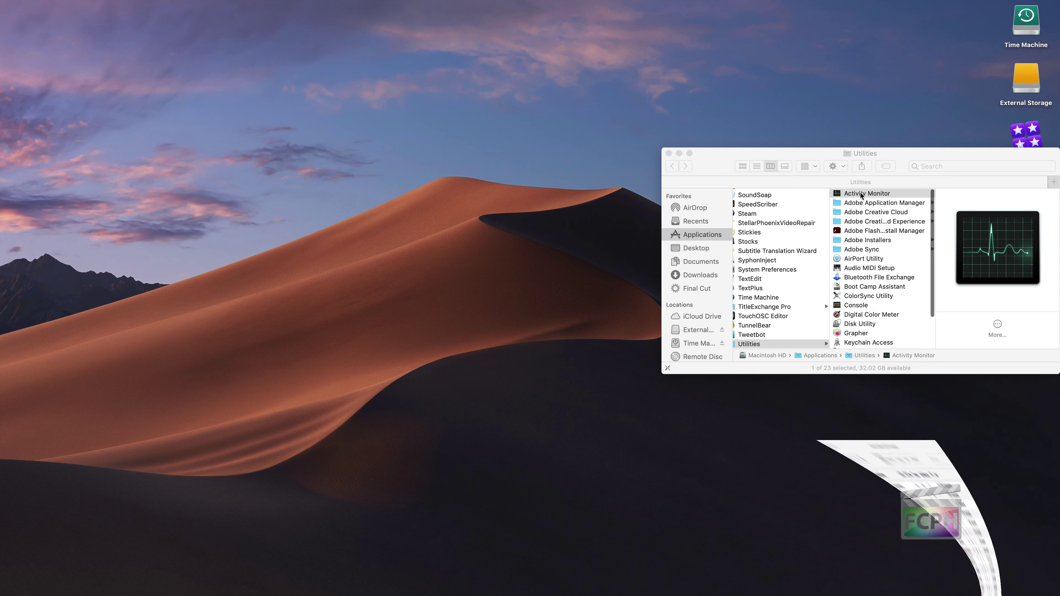
left_click(889, 154)
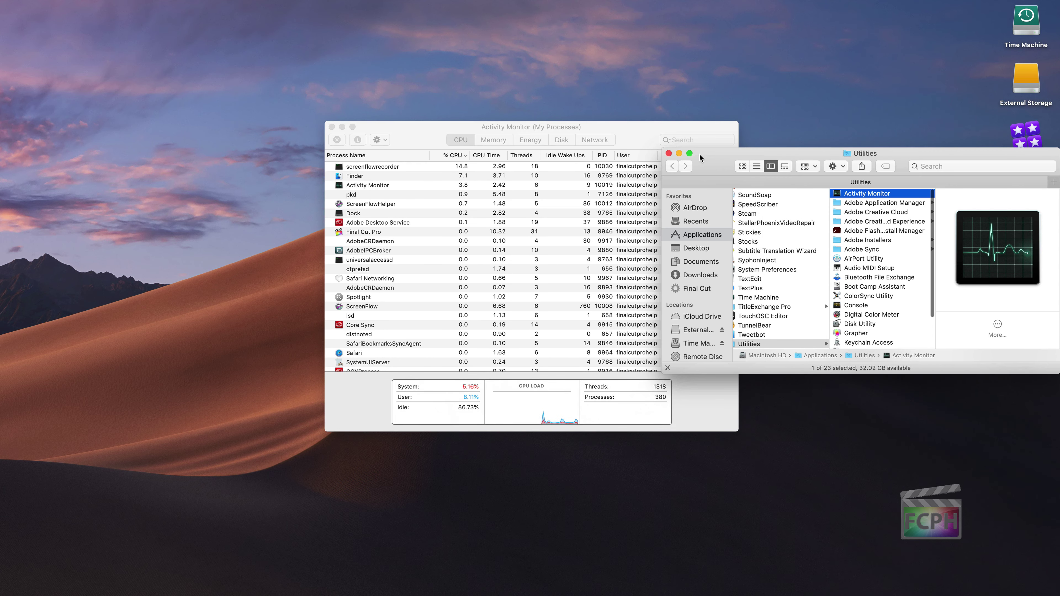
left_click(667, 153)
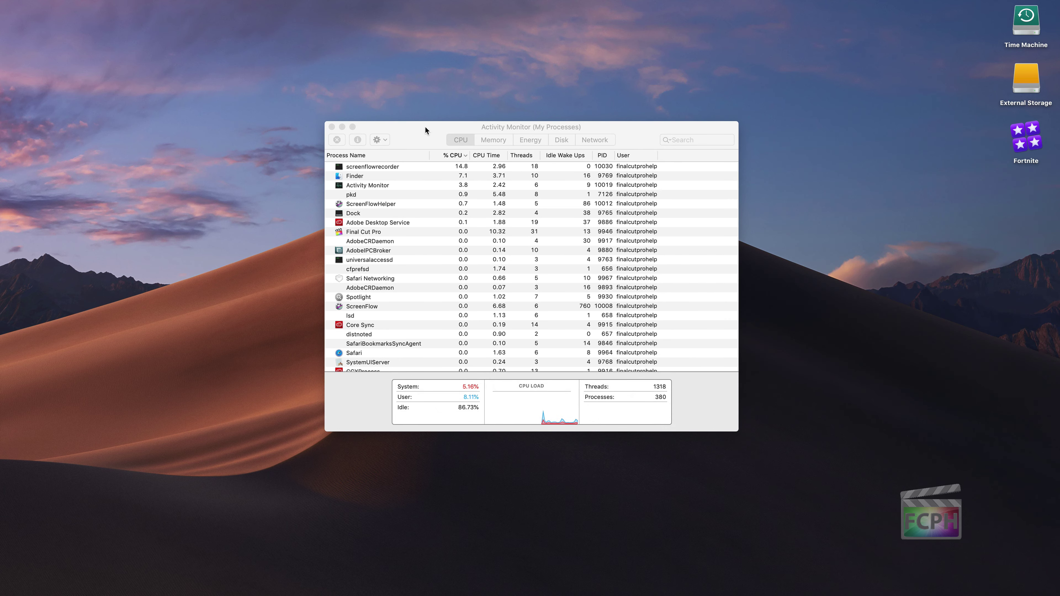
left_click_drag(424, 127, 423, 128)
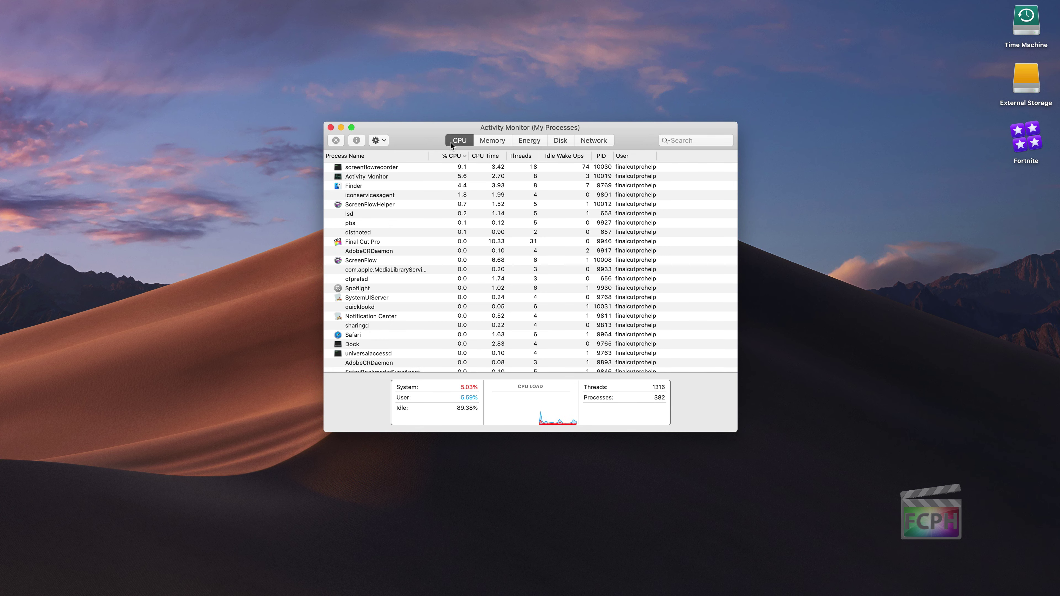
- Look through Activity Monitor's Memory, Energy, Disk and Network categories and return to CPU
left_click(493, 141)
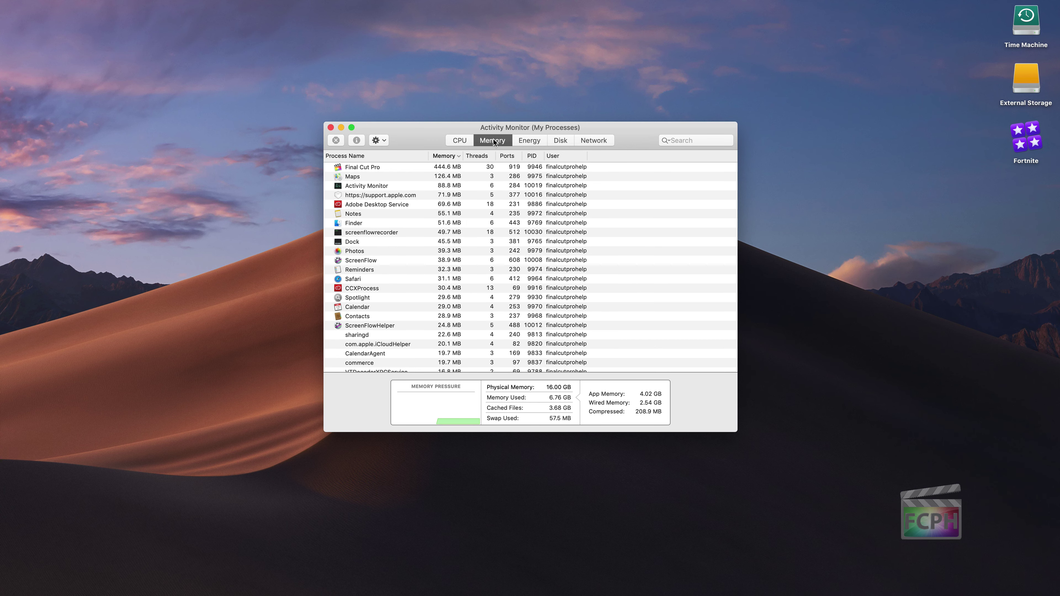
left_click(532, 141)
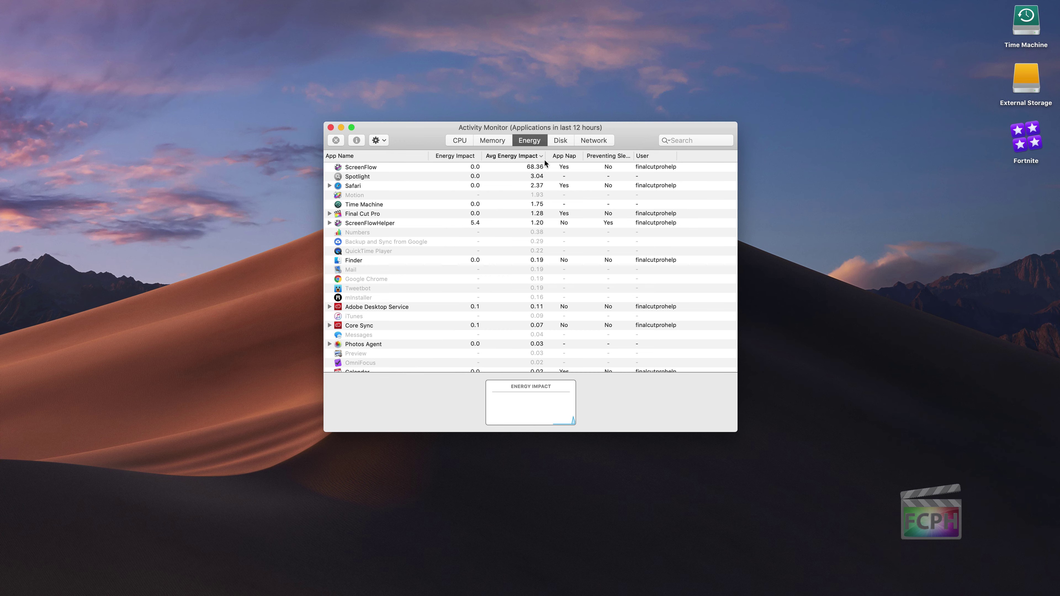
left_click(561, 140)
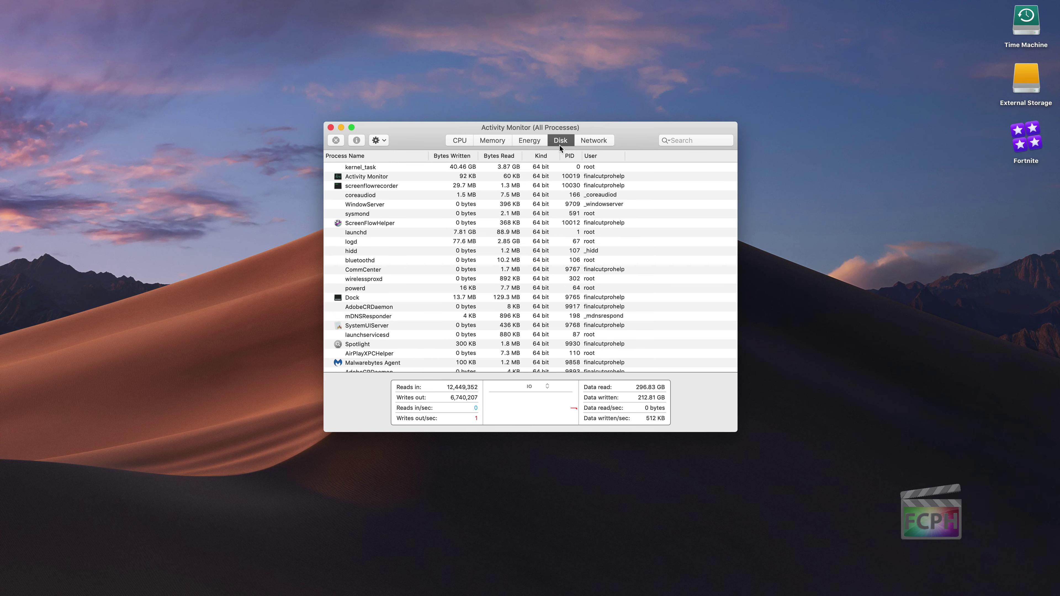
left_click(590, 142)
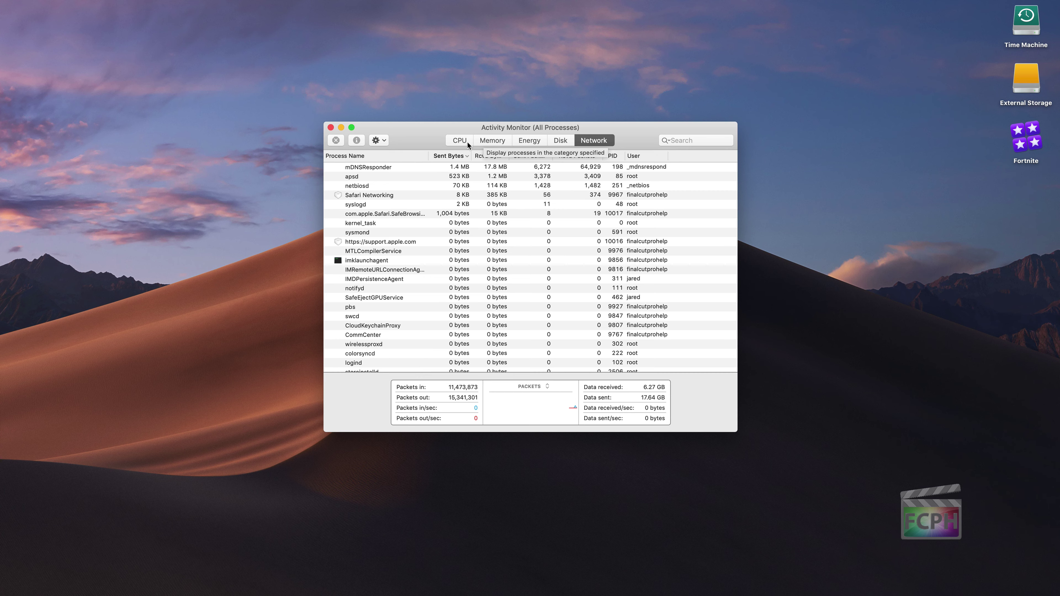
left_click(459, 141)
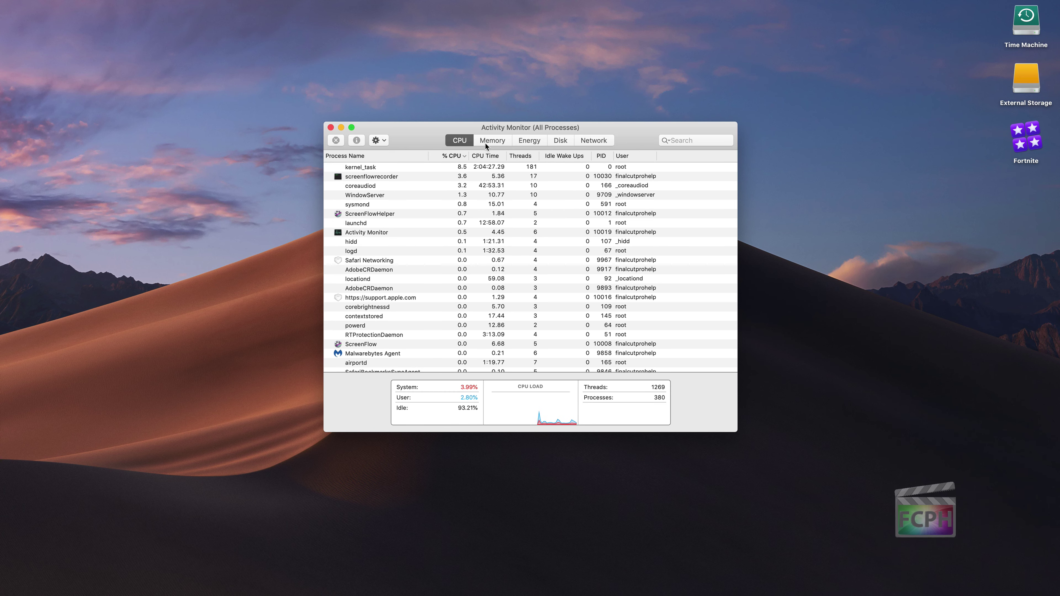
- Switch to Safari and reveal the full web address of Apple's support article on Activity Monitor
mouse_move(811, 593)
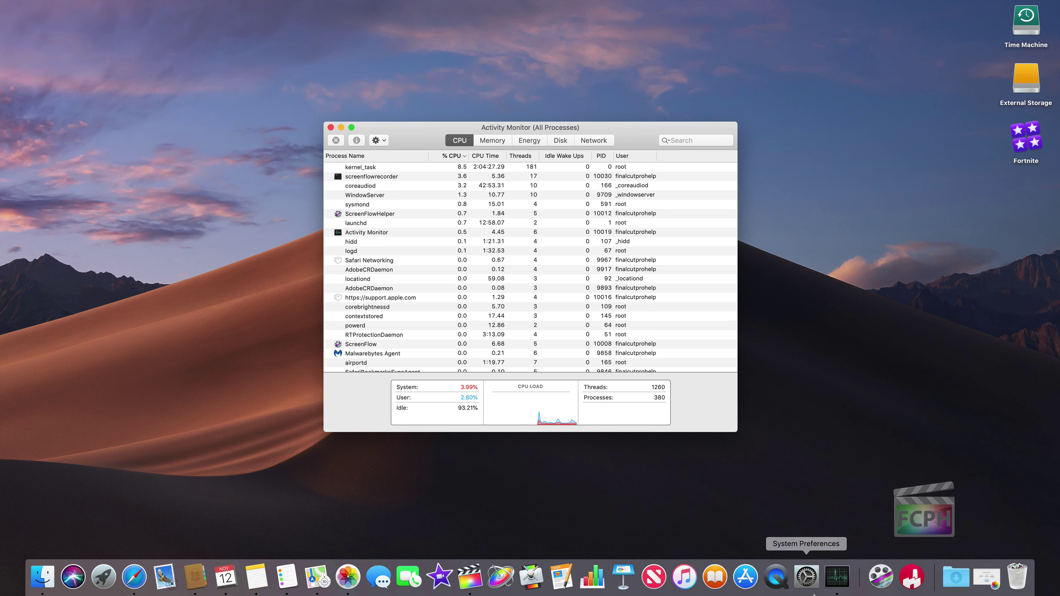
left_click(138, 582)
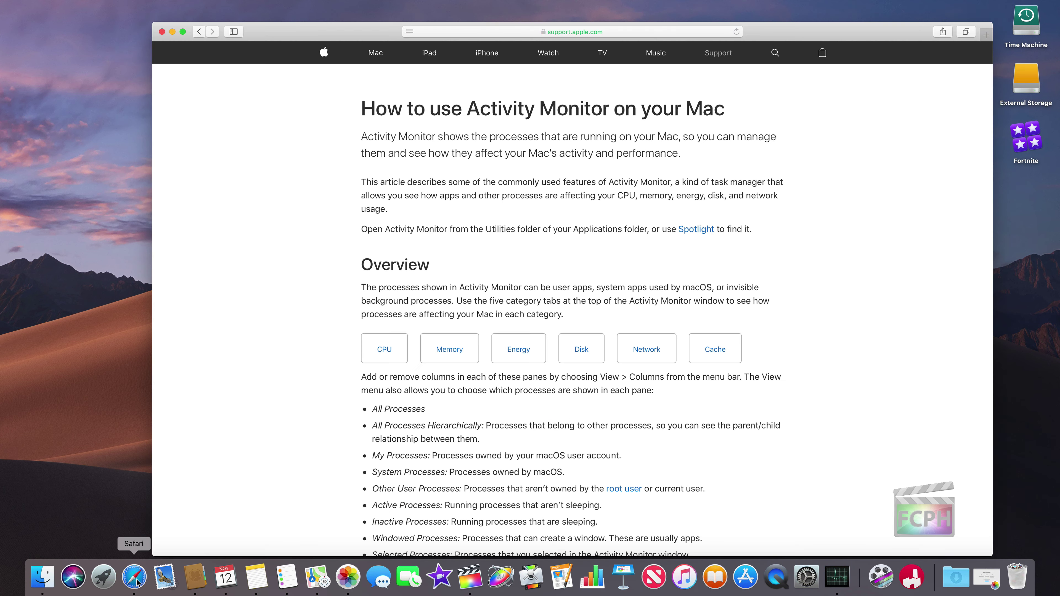
left_click(617, 32)
left_click(542, 31)
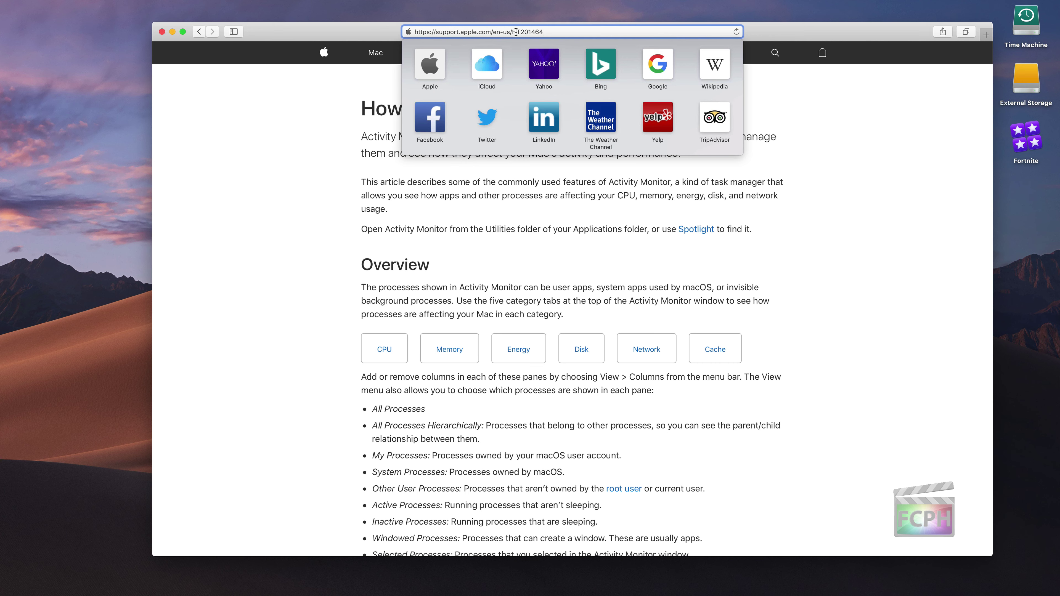
double_click(526, 32)
left_click(830, 163)
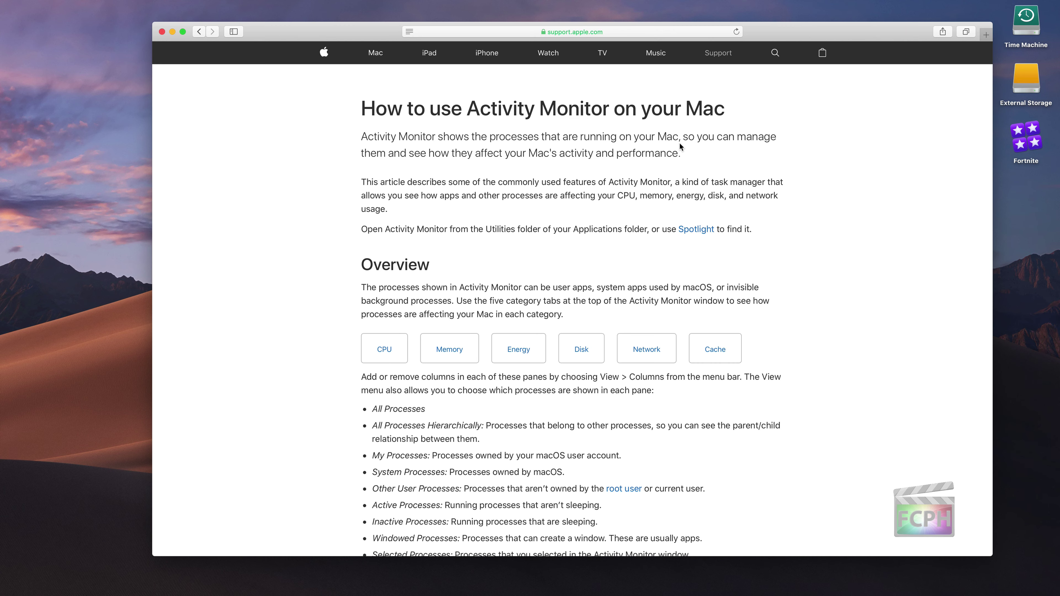
- Read through the article's process view options, CPU section and Memory section, and return to the CPU section
scroll(679, 143, "down", 5)
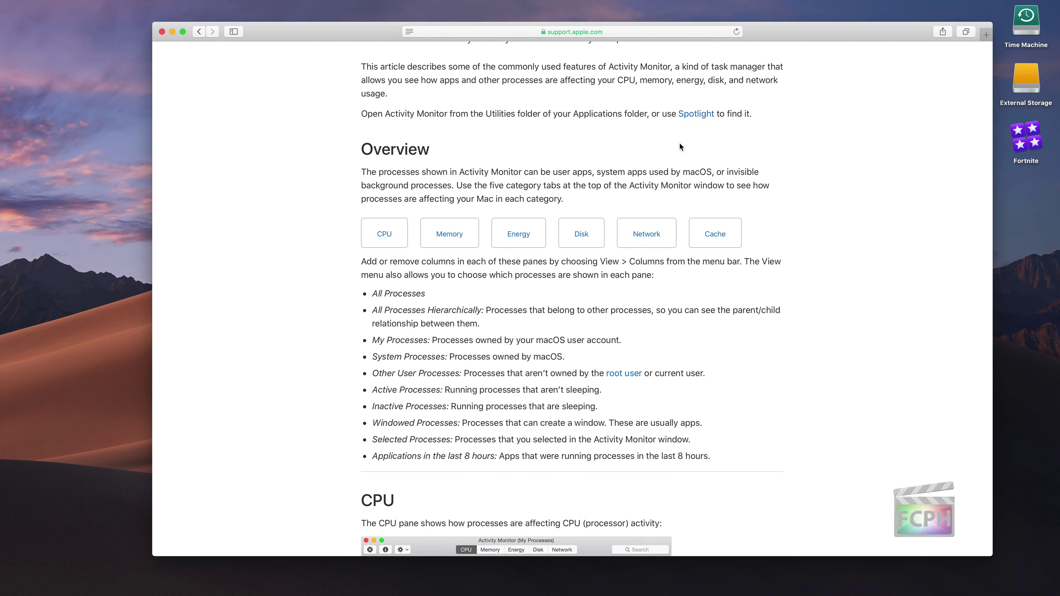
scroll(681, 146, "down", 2)
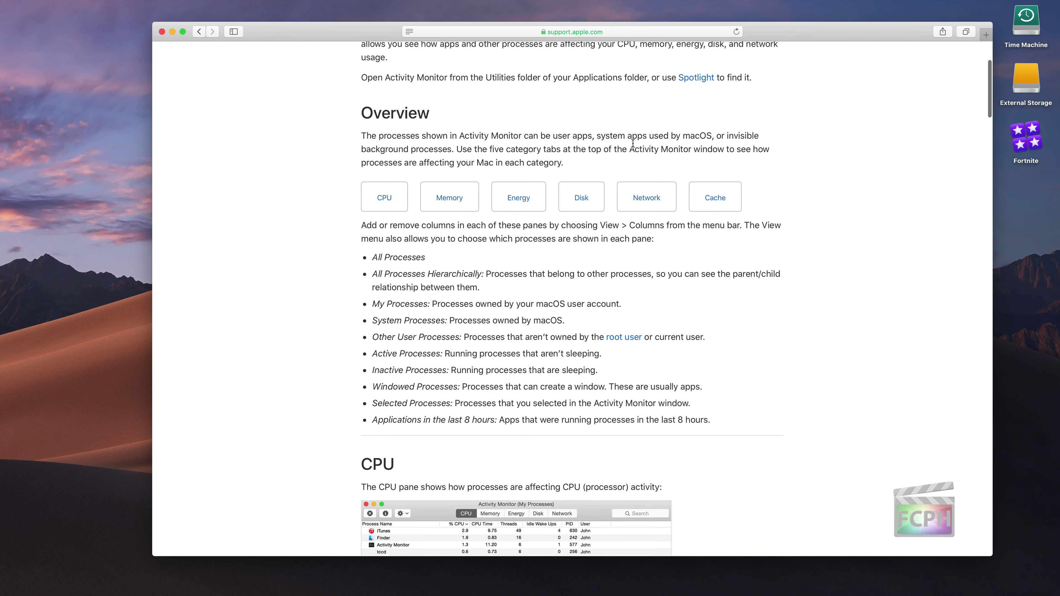
scroll(555, 361, "down", 8)
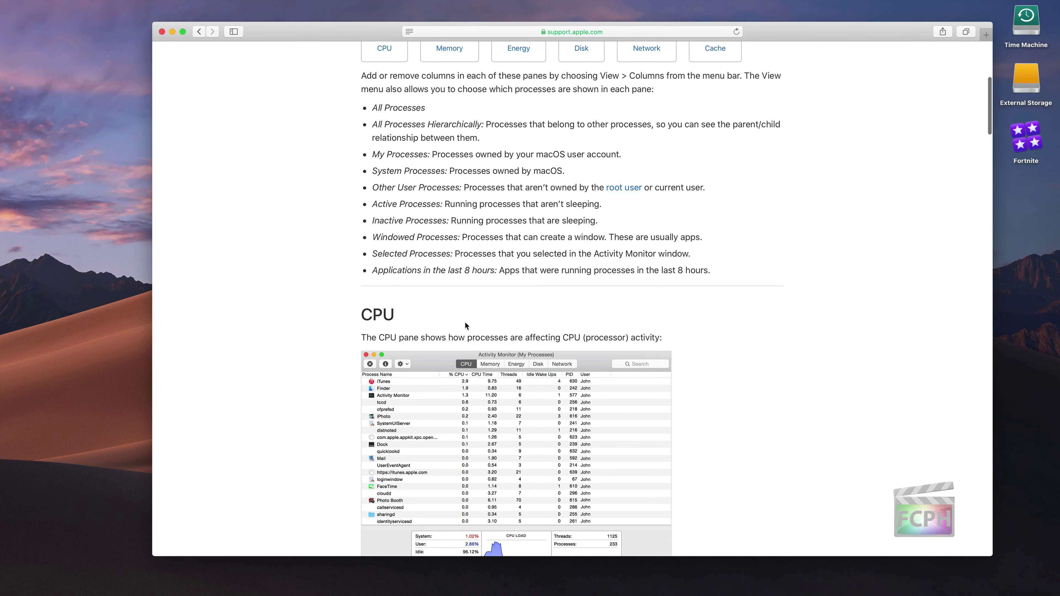
scroll(565, 356, "down", 5)
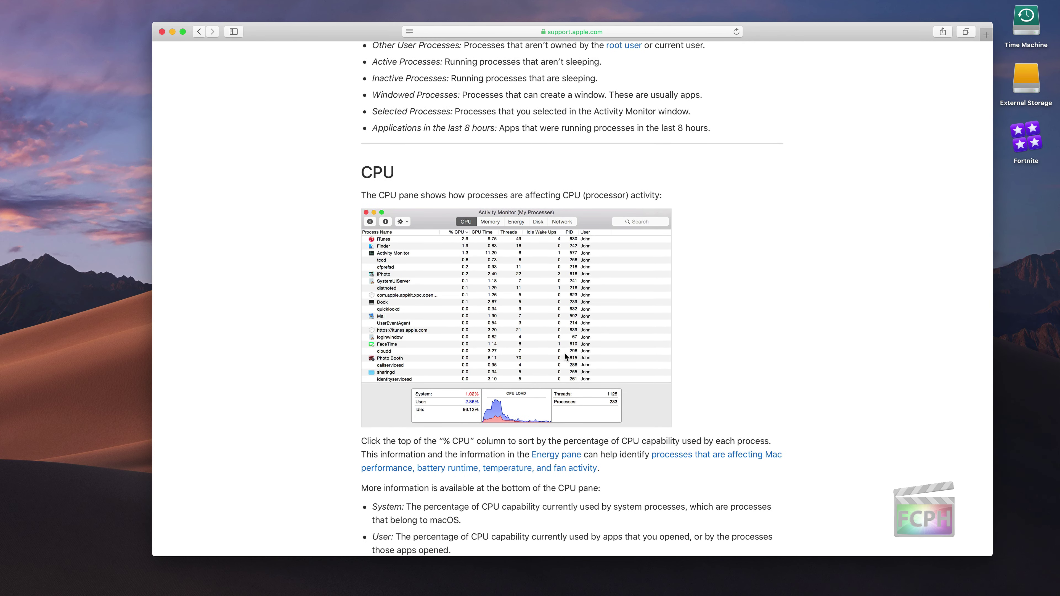
scroll(565, 356, "down", 6)
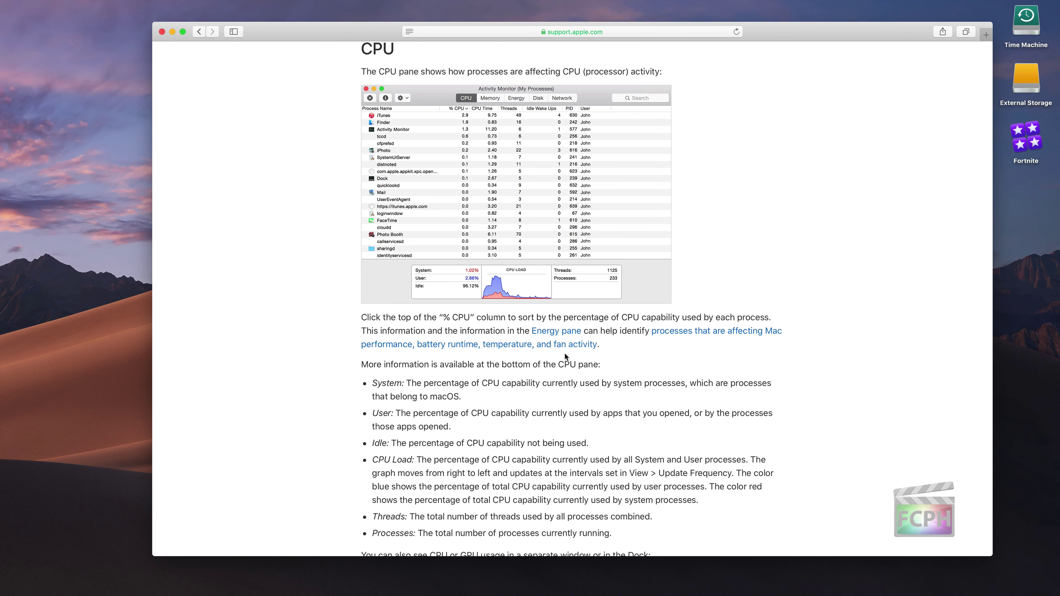
scroll(565, 354, "down", 20)
scroll(563, 352, "down", 10)
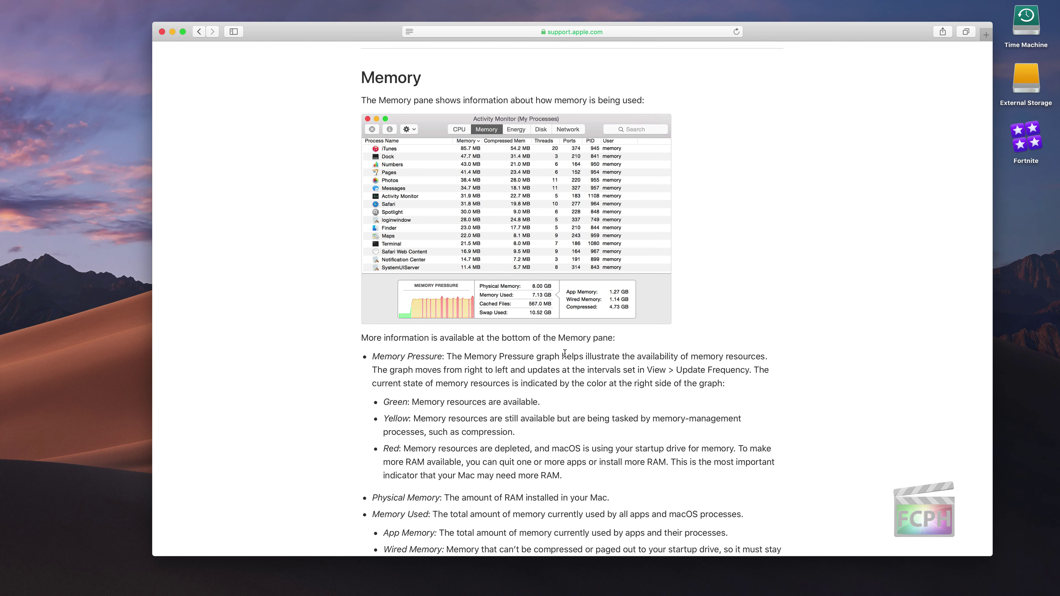
scroll(564, 354, "up", 20)
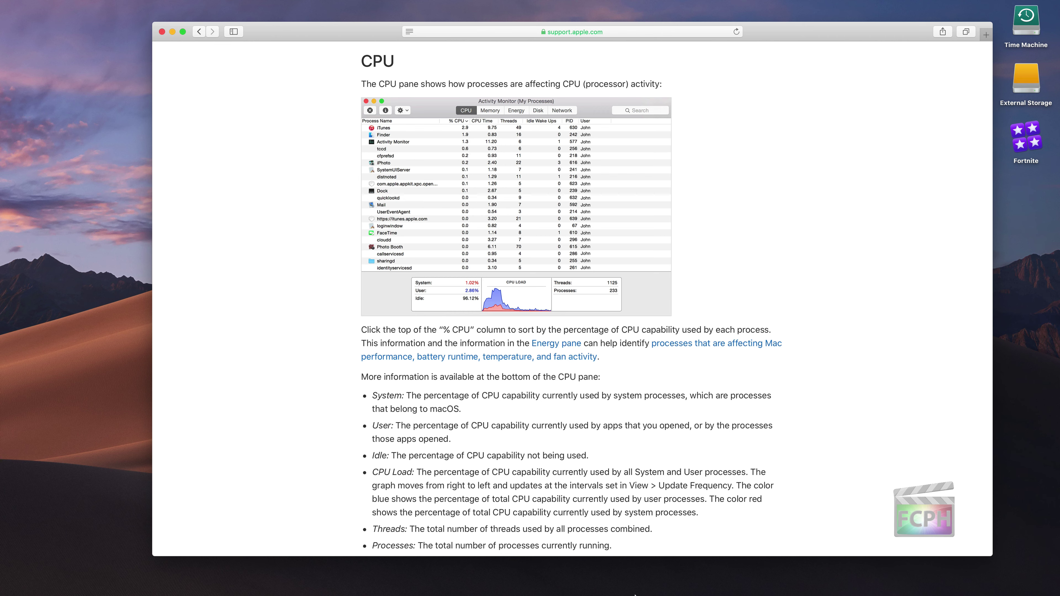
- Switch to Activity Monitor, bring up the quit confirmation for its own Activity Monitor process, and cancel it
left_click(844, 582)
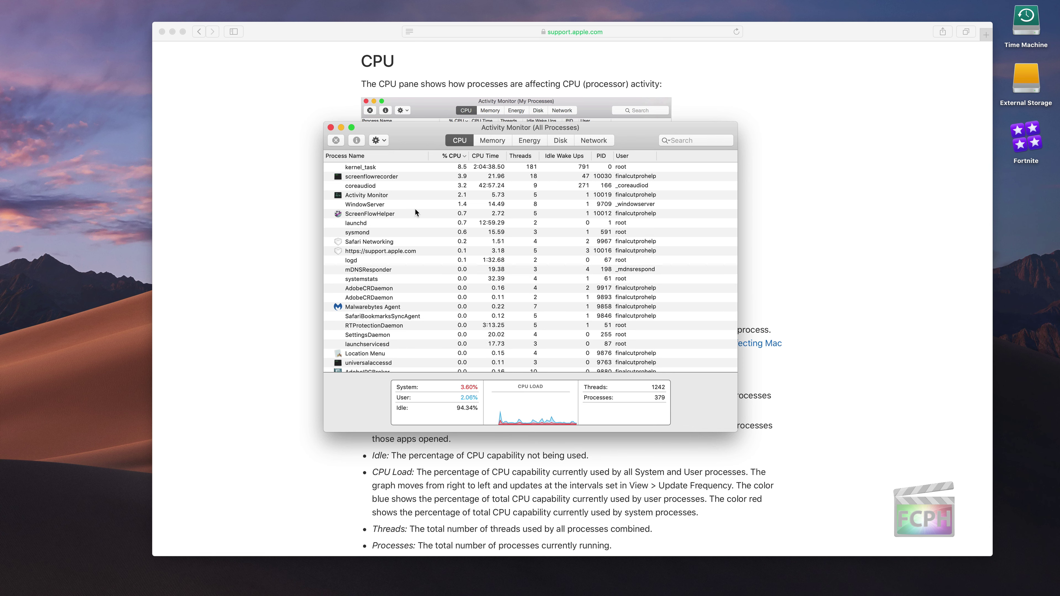
left_click(385, 195)
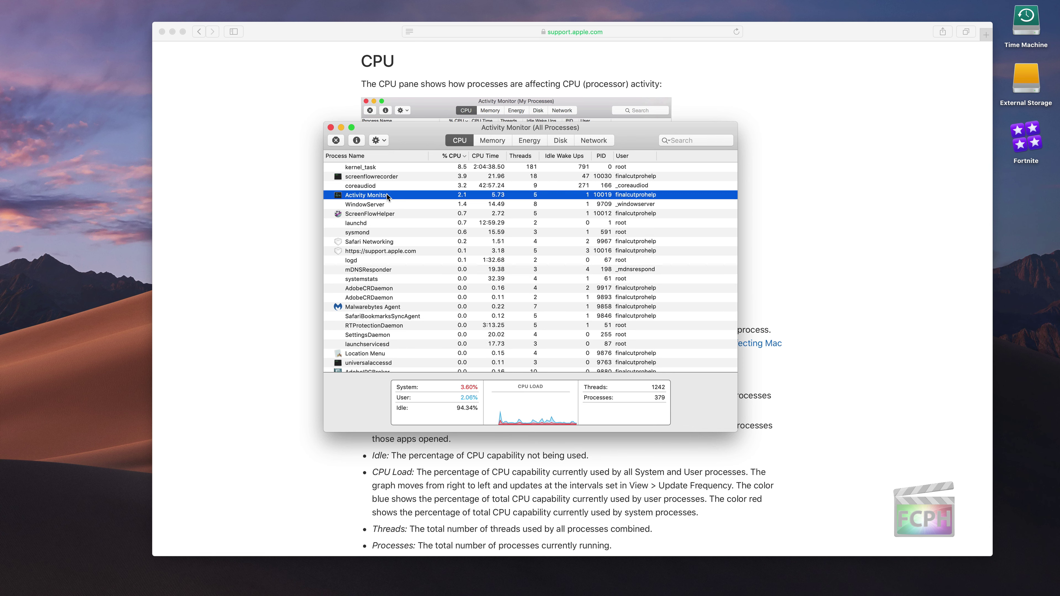
left_click(336, 141)
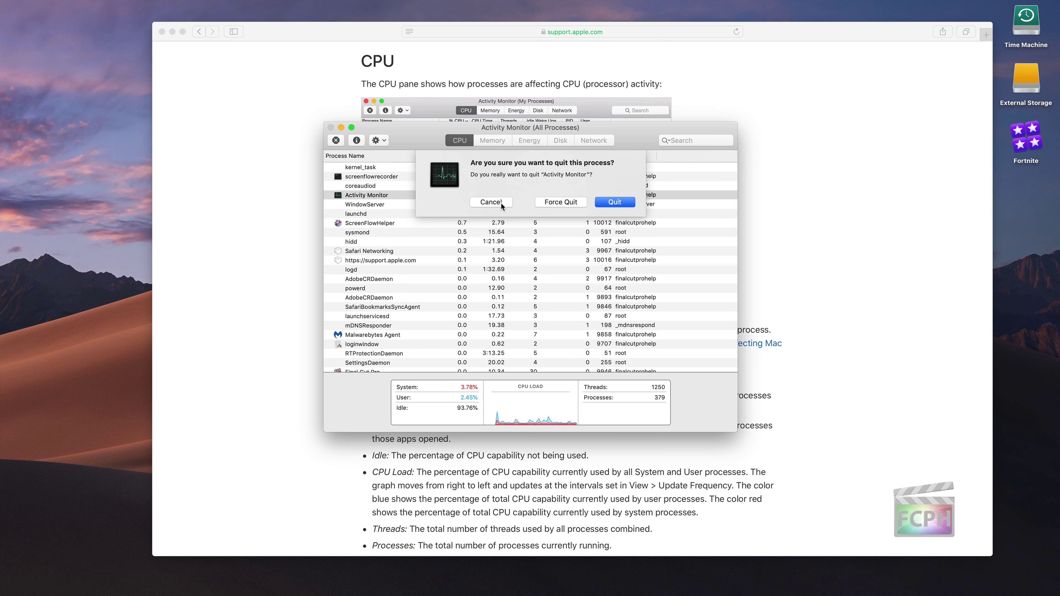
left_click(491, 202)
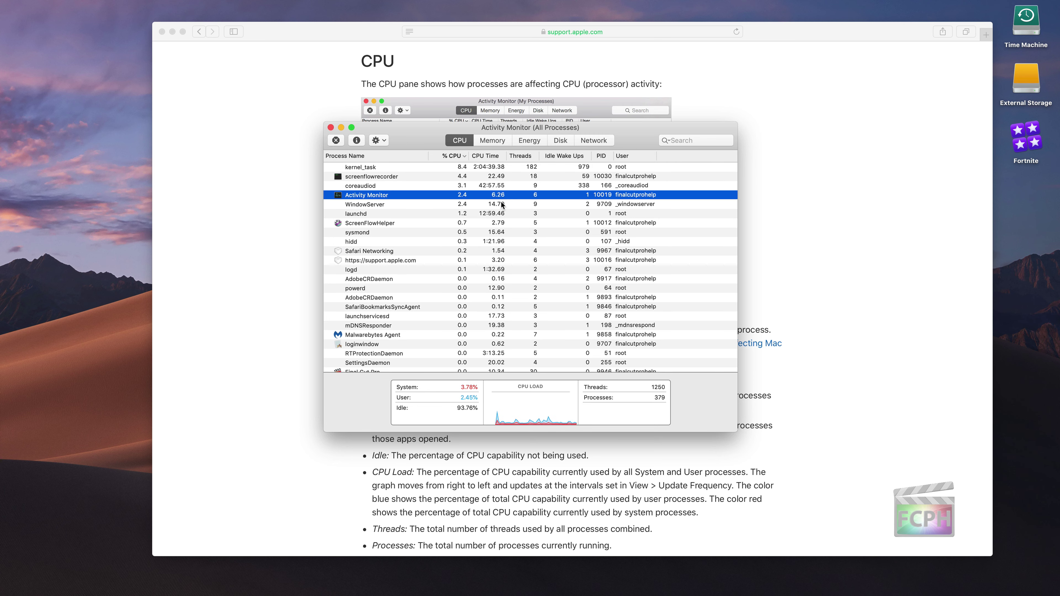
- Switch back to Safari and read the article's Memory section, including the memory pressure colours
left_click(813, 174)
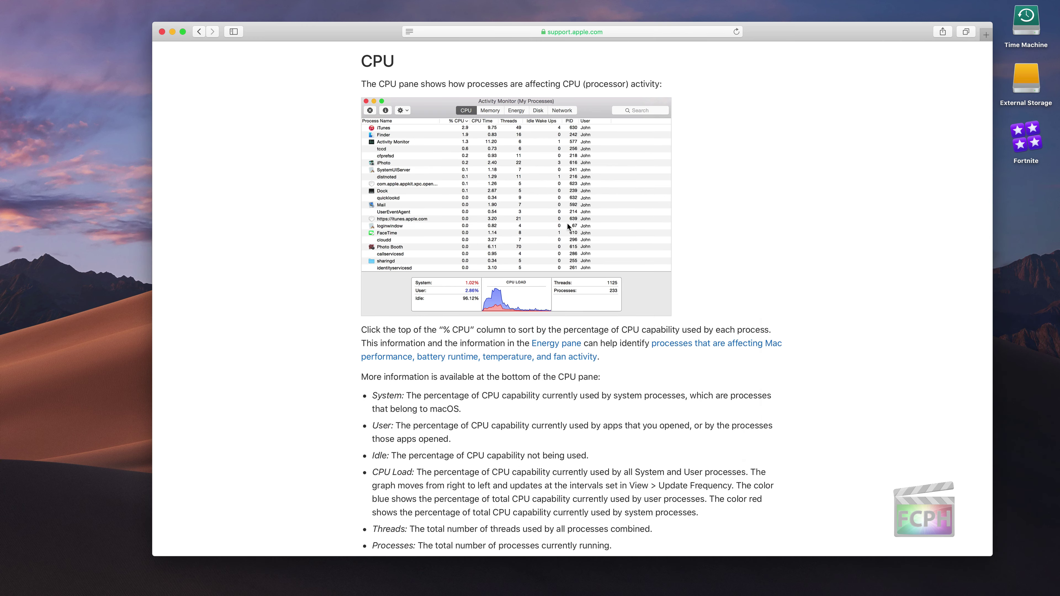
scroll(567, 226, "down", 10)
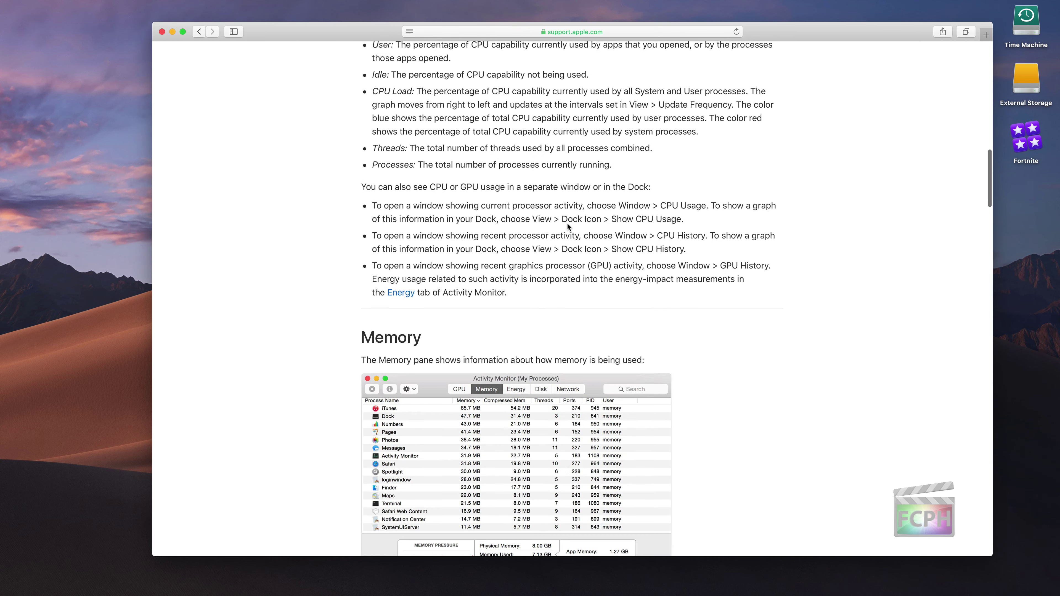
scroll(567, 225, "down", 5)
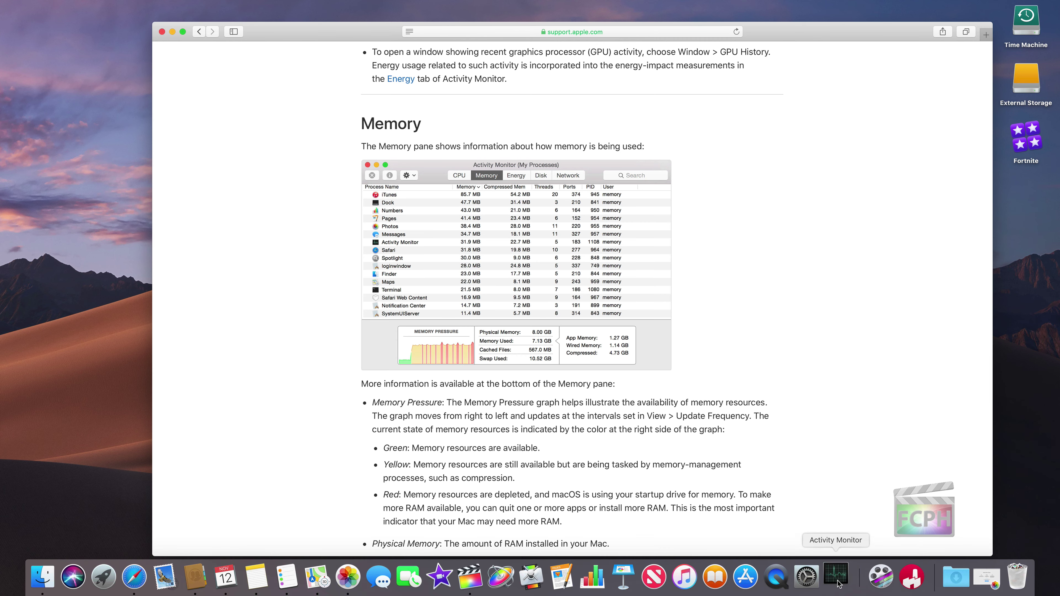
- Show memory usage in Activity Monitor, uncover the article's memory pressure example, and select the Final Cut Pro process
left_click(838, 581)
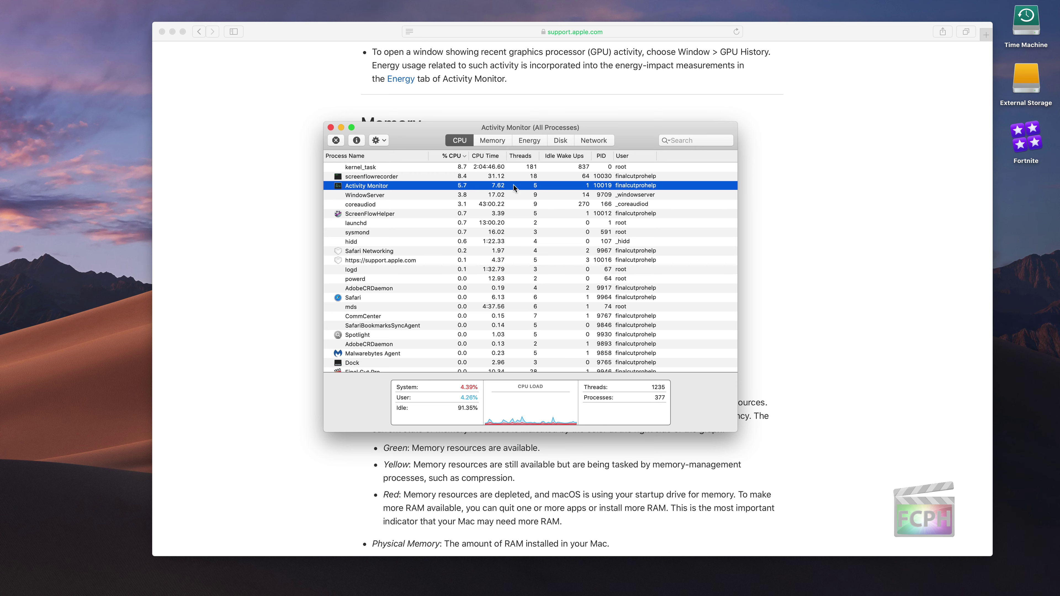
left_click(493, 140)
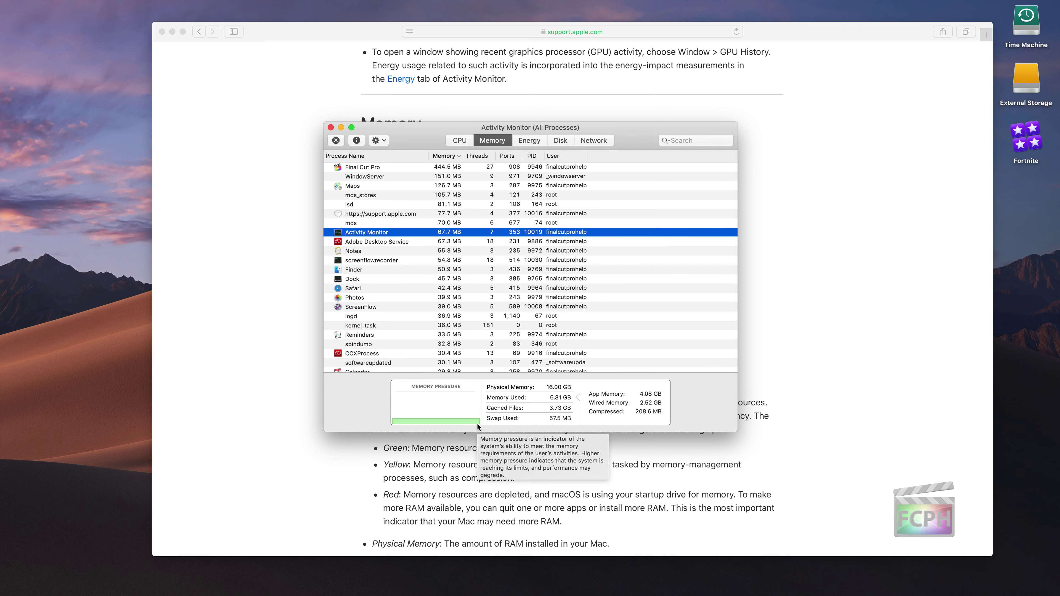
left_click_drag(401, 132, 626, 131)
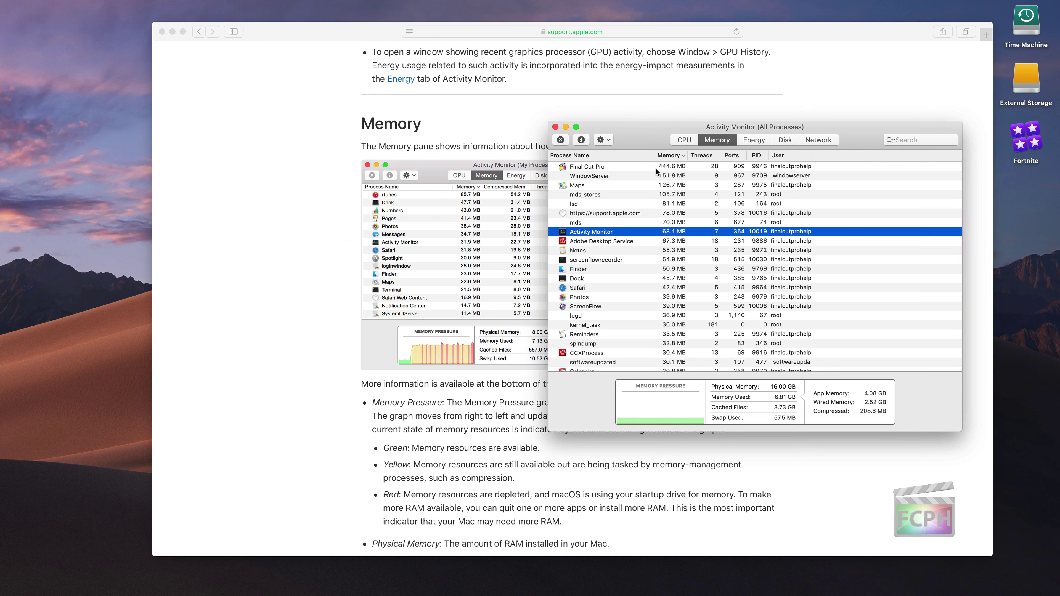
left_click(617, 166)
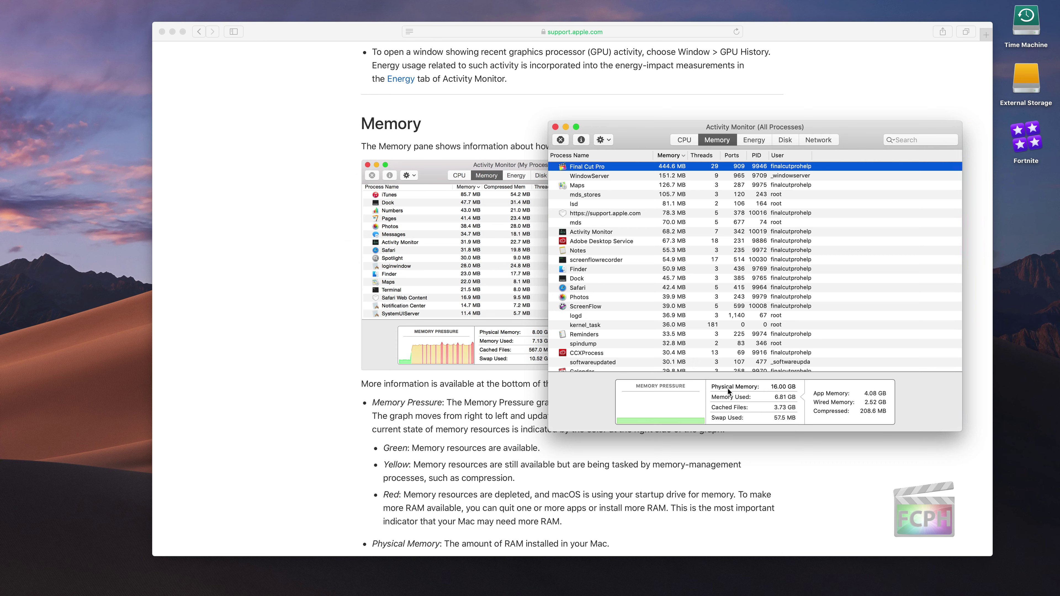
- Check the physical memory and memory used figures, and close the Activity Monitor window to uncover the article
mouse_move(731, 392)
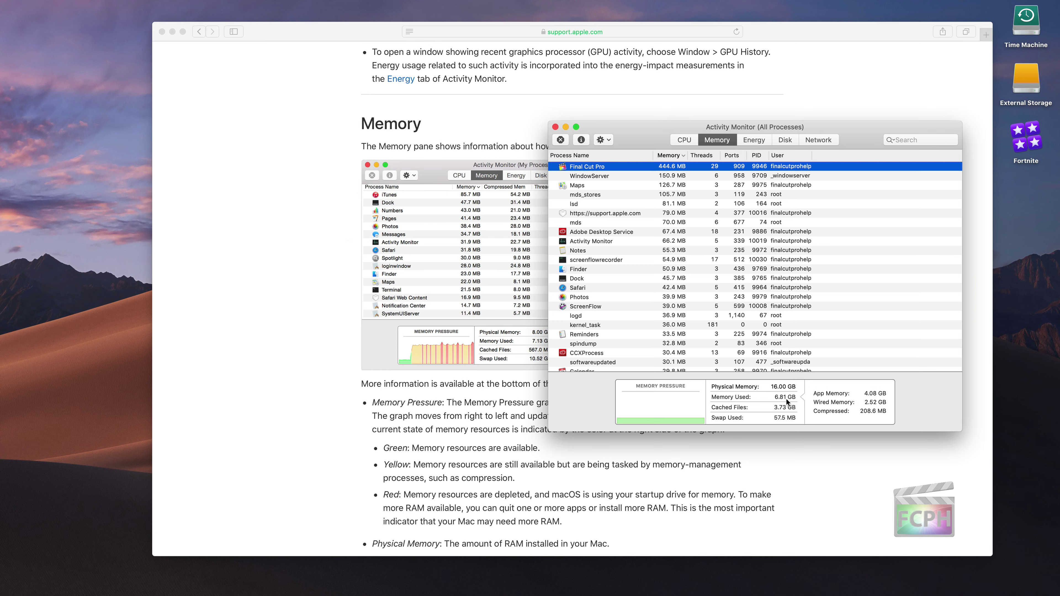
mouse_move(786, 401)
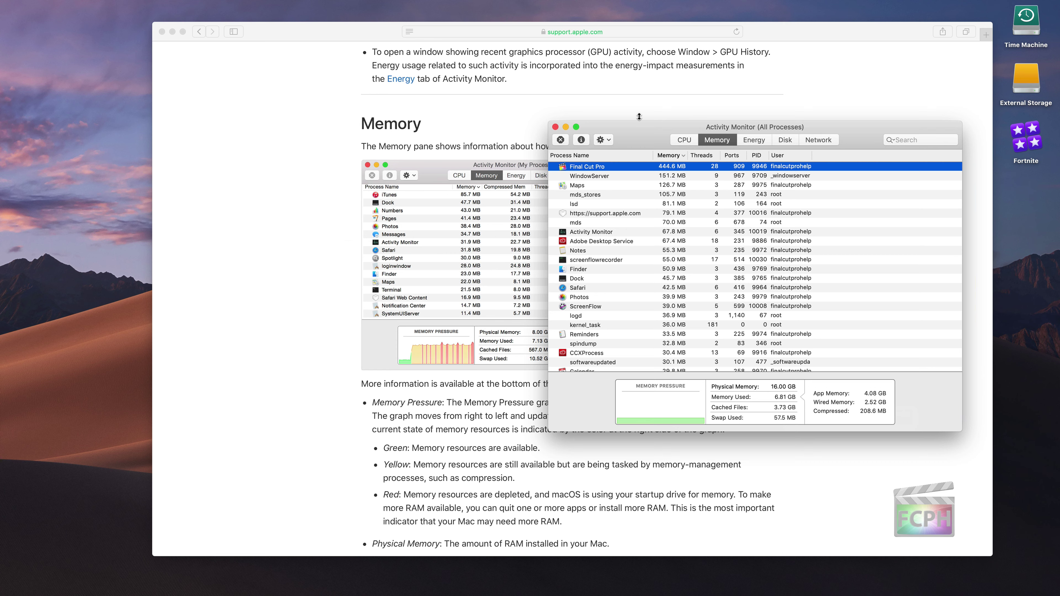
left_click_drag(639, 125, 698, 121)
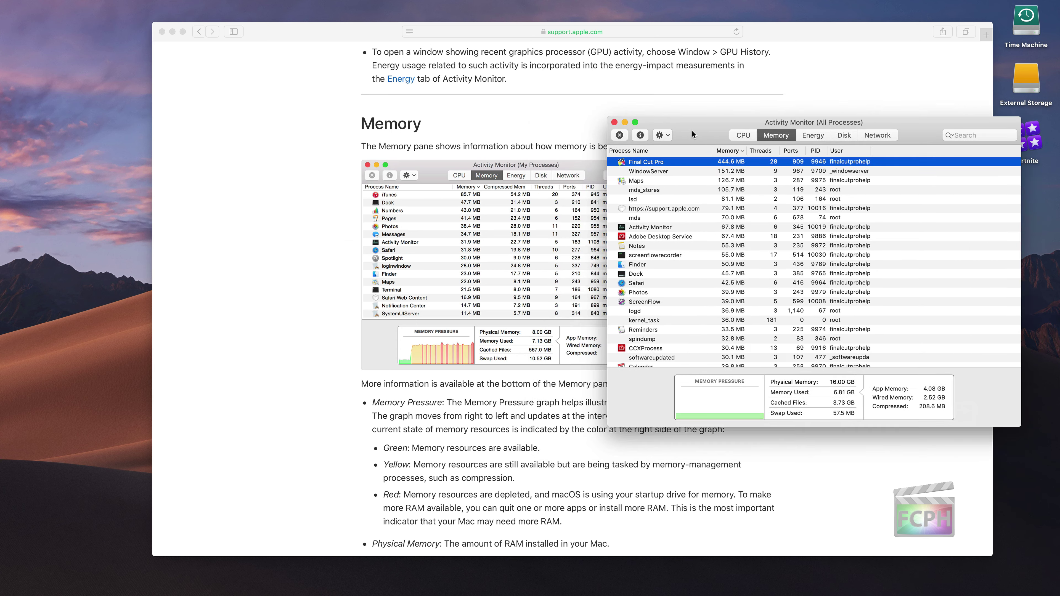
left_click(614, 123)
- Read the rest of the article's Memory section and its Energy section, including the graphics card and battery entries
scroll(509, 413, "down", 2)
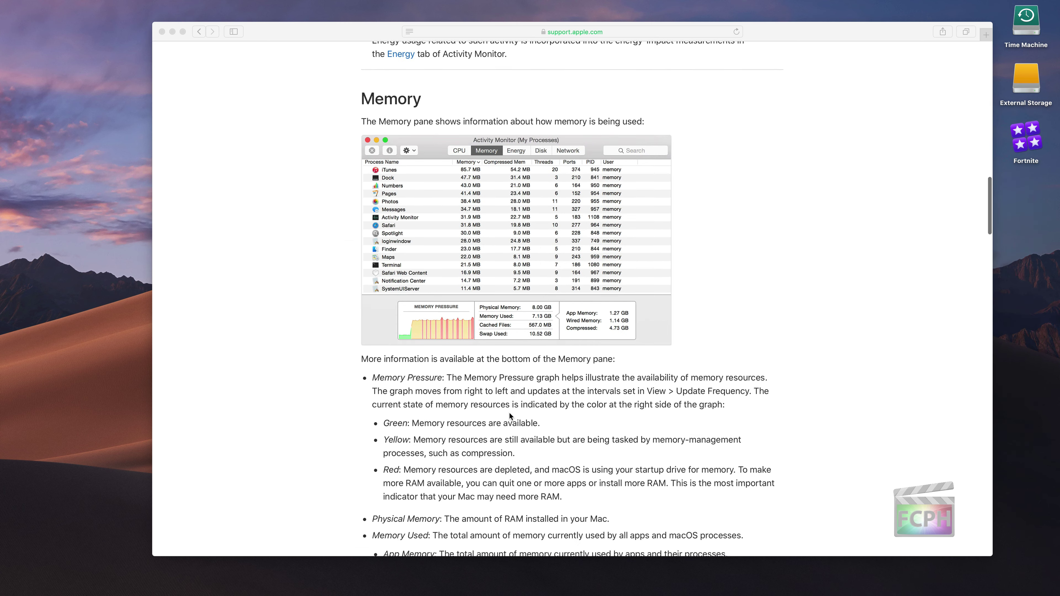
scroll(508, 412, "down", 12)
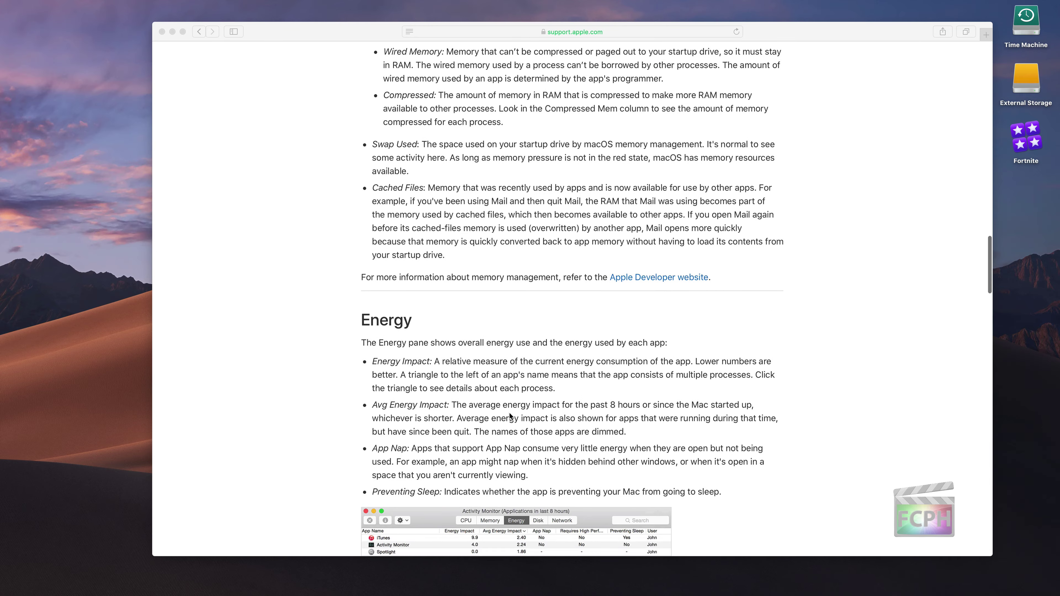
scroll(510, 416, "down", 6)
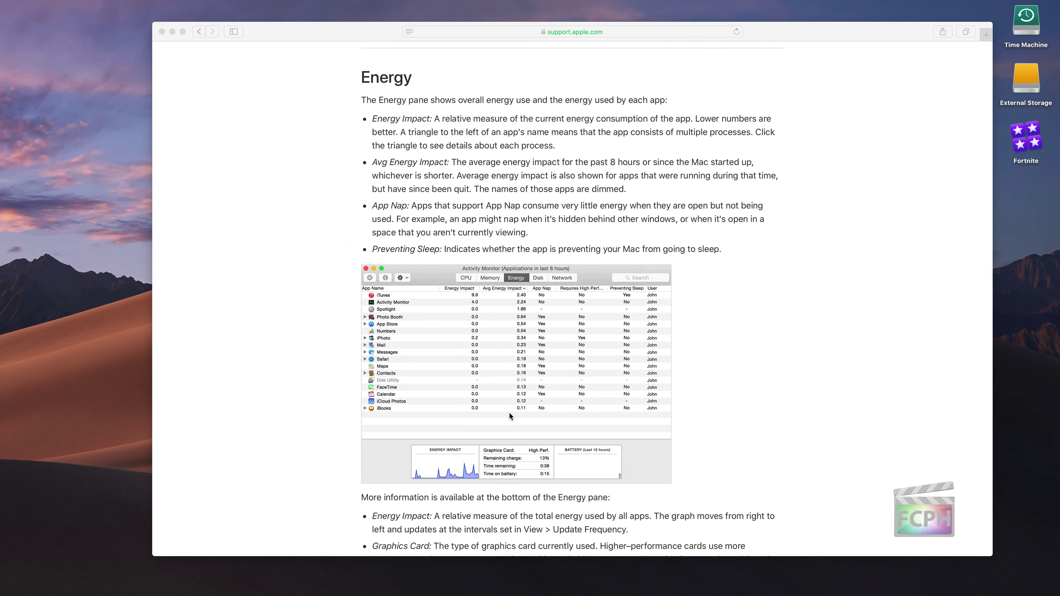
scroll(509, 412, "down", 2)
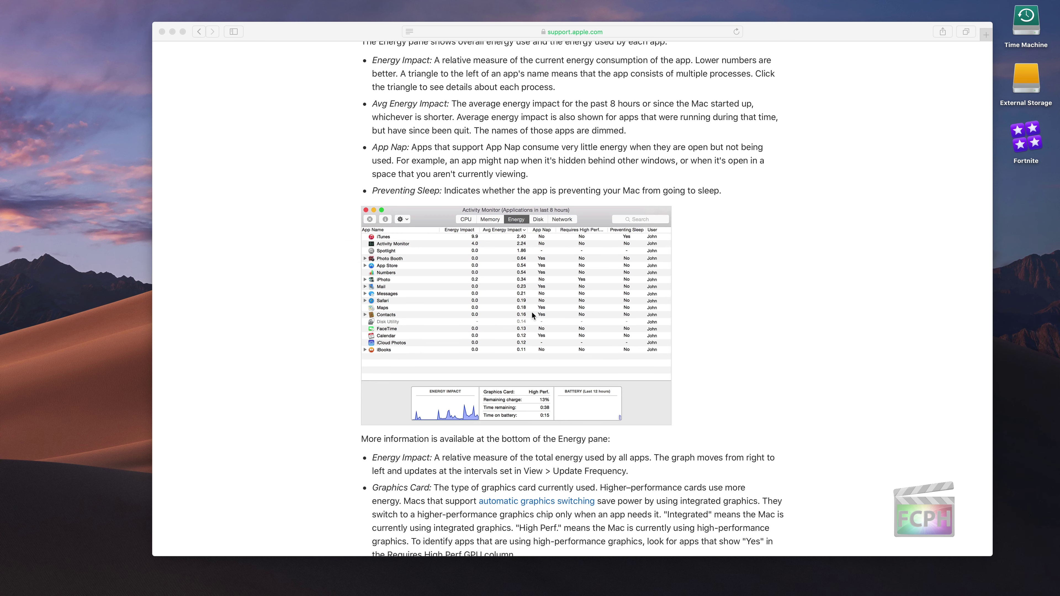
scroll(533, 342, "down", 5)
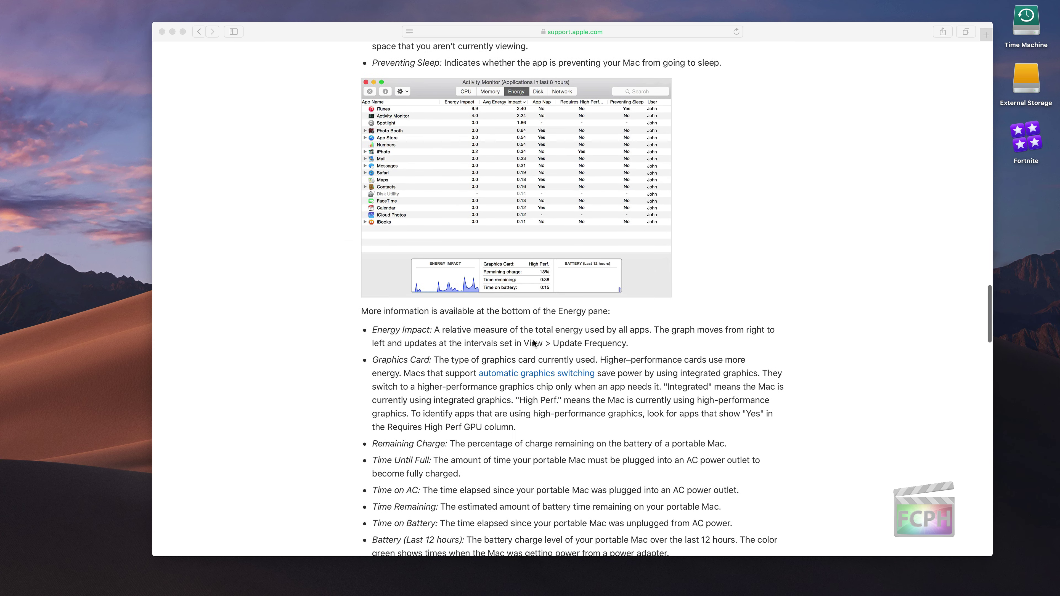
scroll(534, 340, "down", 2)
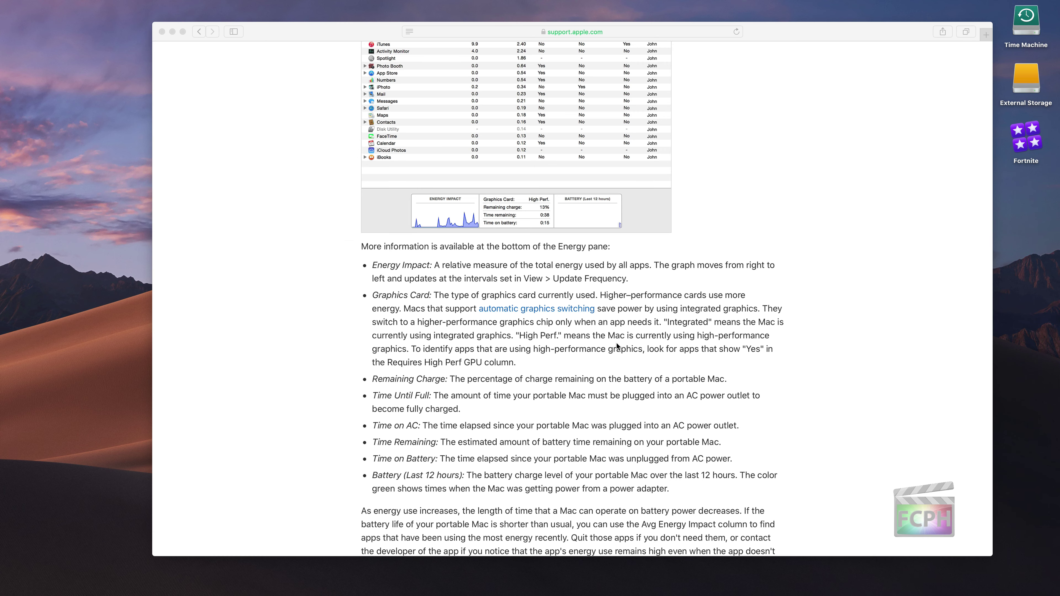
scroll(616, 345, "down", 5)
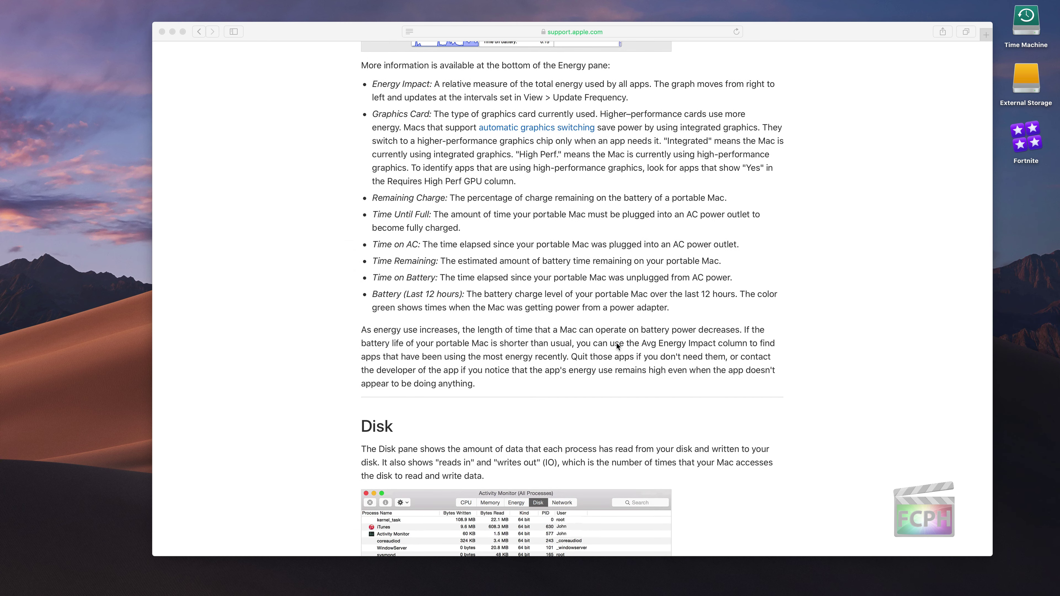
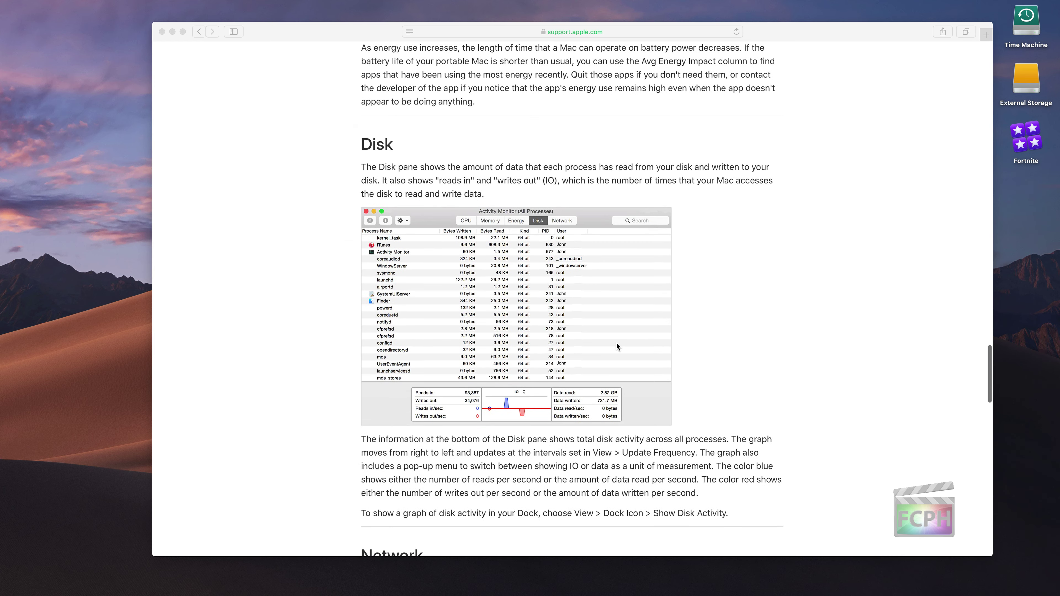
- Read the article's Disk, Network and Cache sections through to Learn more
scroll(616, 343, "down", 2)
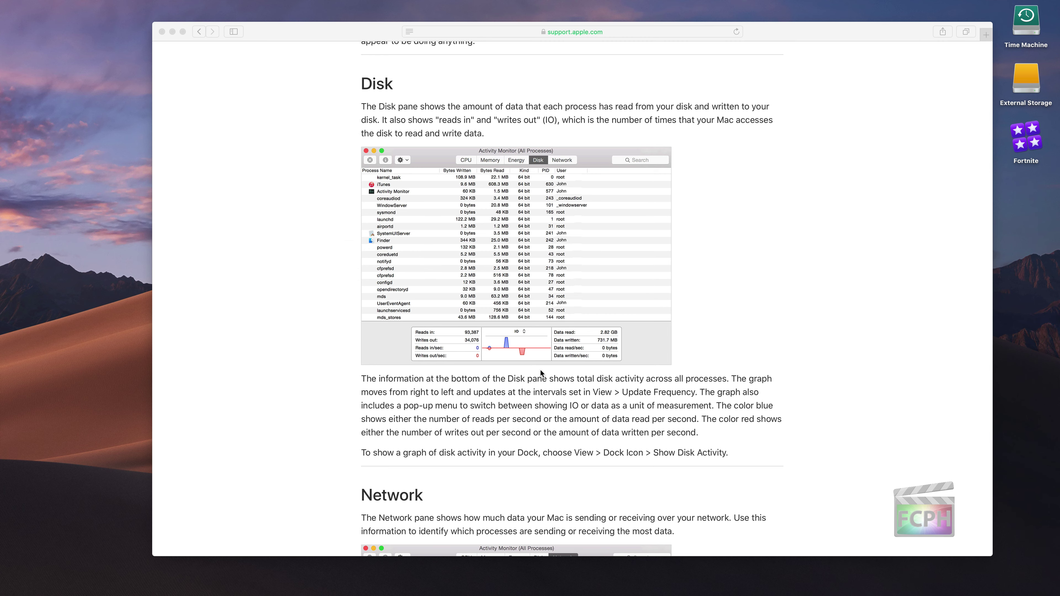
scroll(540, 371, "down", 10)
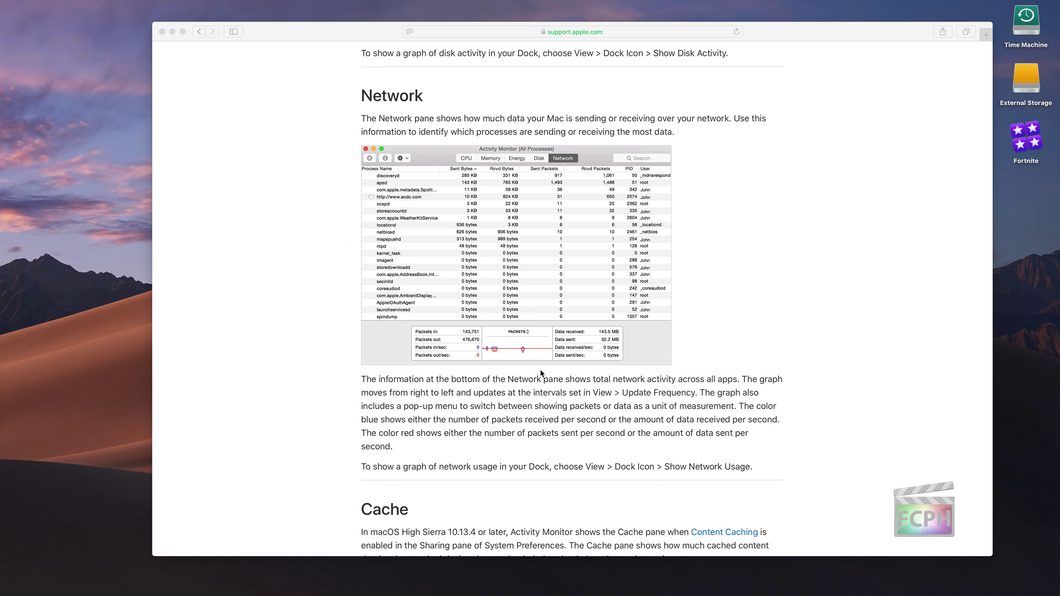
scroll(541, 372, "down", 8)
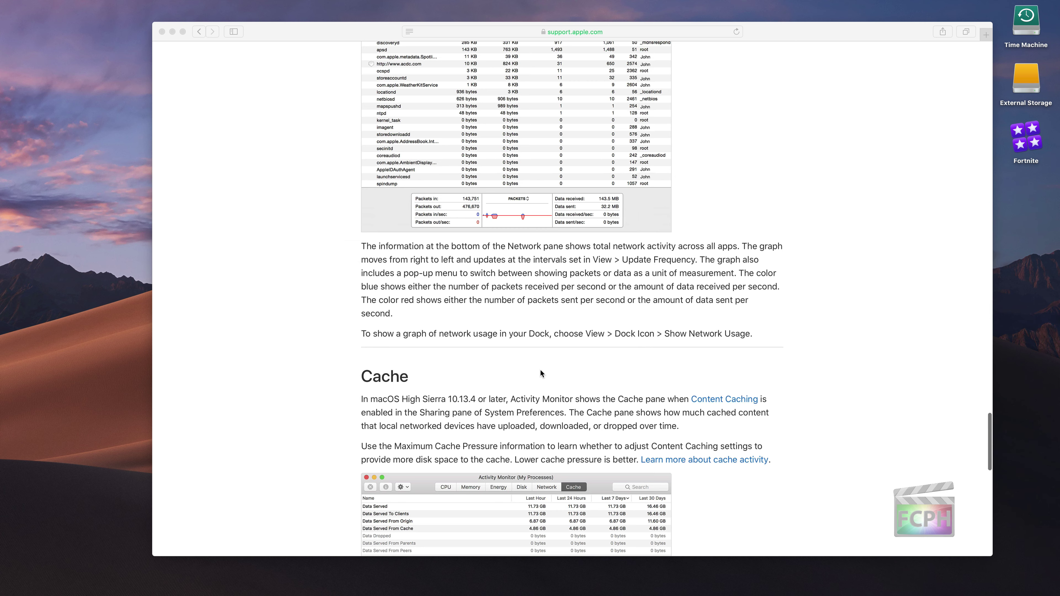
scroll(540, 372, "down", 2)
scroll(541, 372, "down", 1)
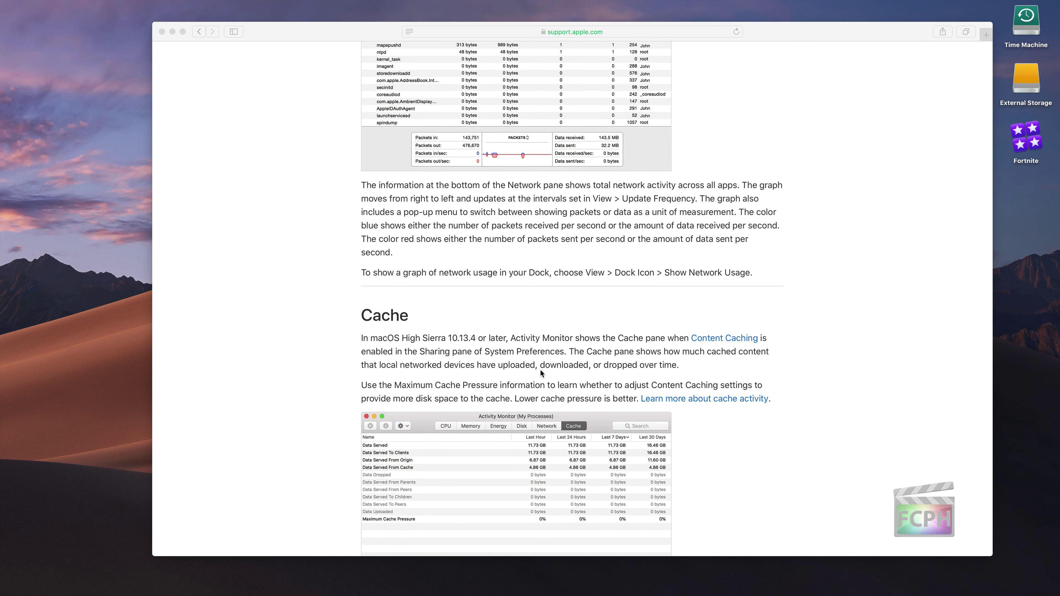
scroll(541, 373, "down", 5)
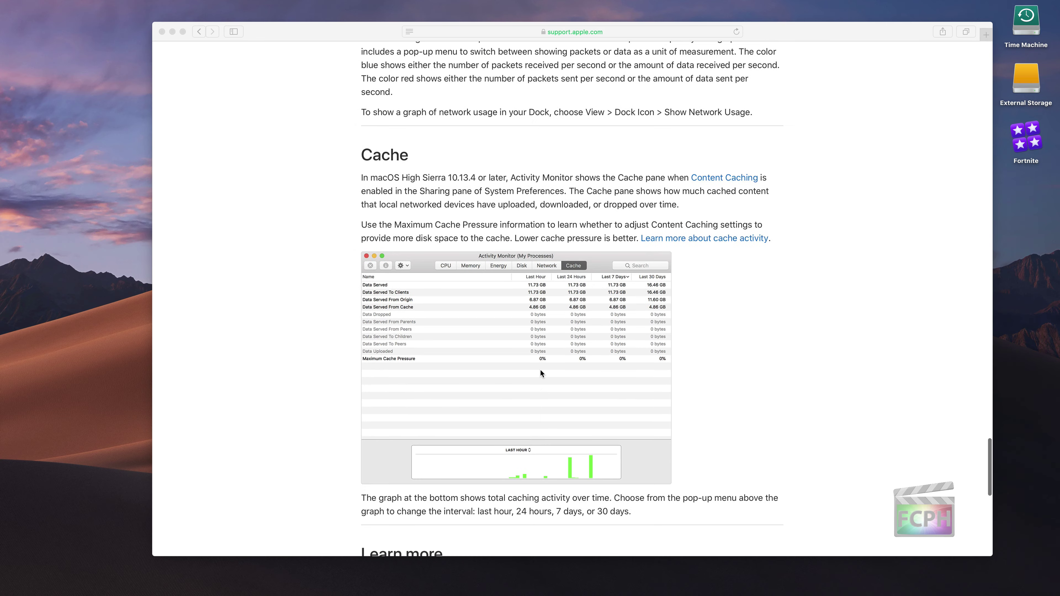
scroll(540, 368, "up", 10)
scroll(540, 368, "down", 9)
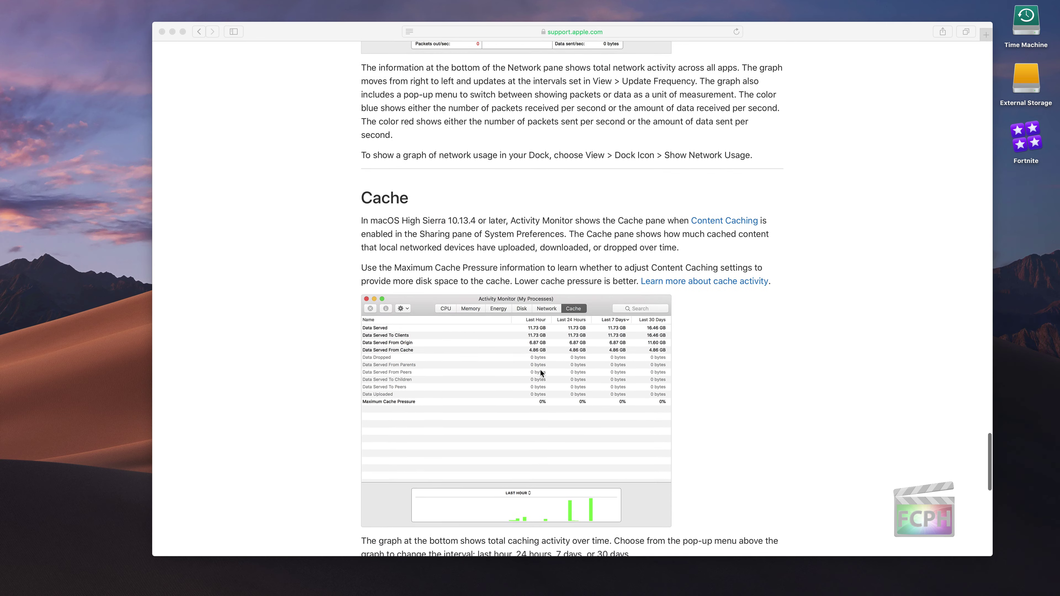
scroll(540, 370, "down", 2)
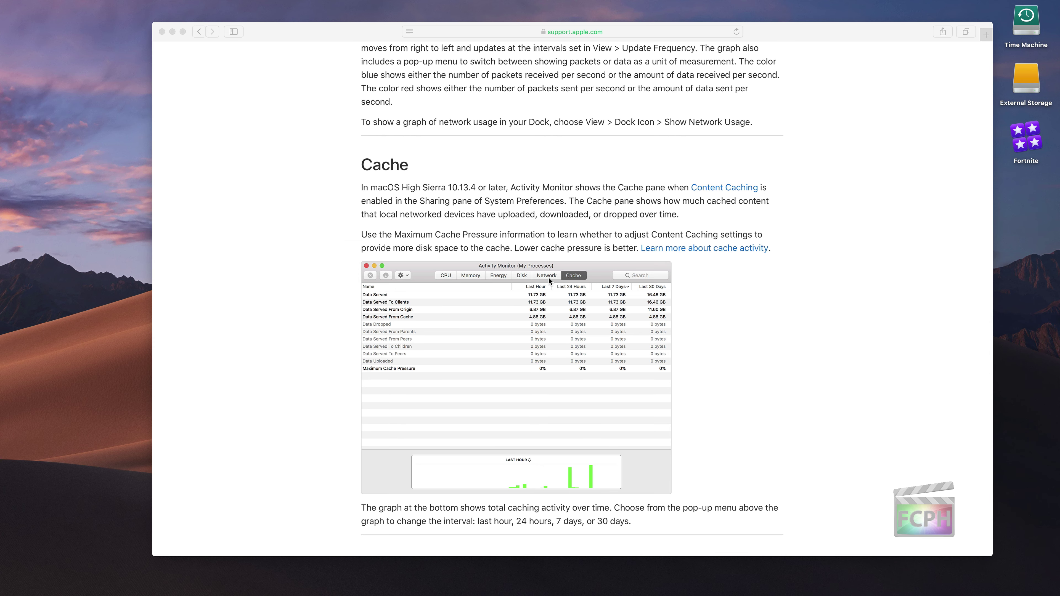
scroll(549, 277, "down", 1)
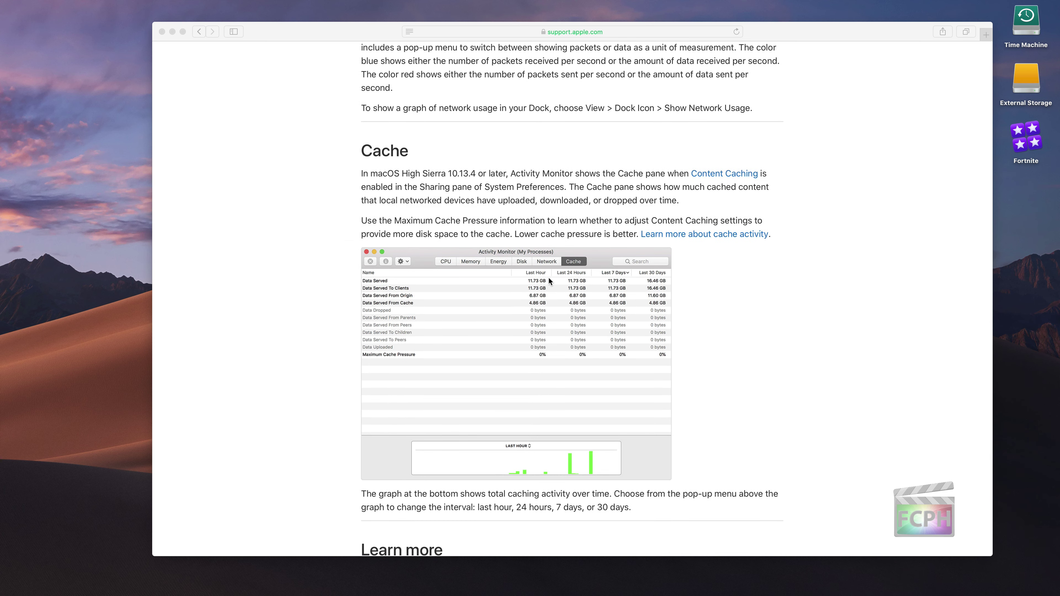
scroll(548, 278, "down", 10)
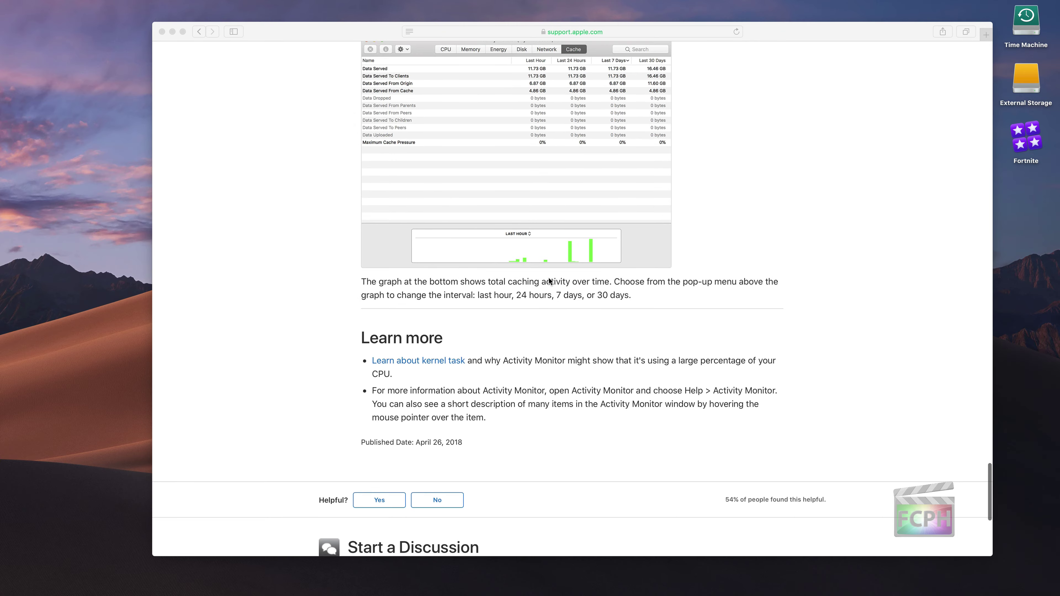
- Close the support article's window and reopen the Activity Monitor window near the centre of the desktop
scroll(548, 277, "up", 20)
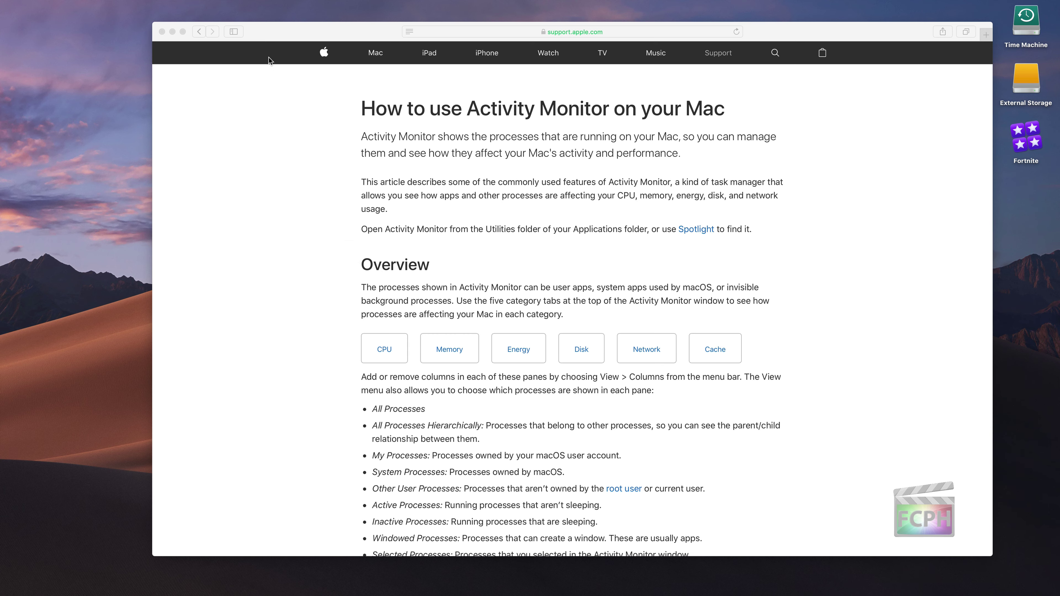
left_click(162, 32)
mouse_move(875, 582)
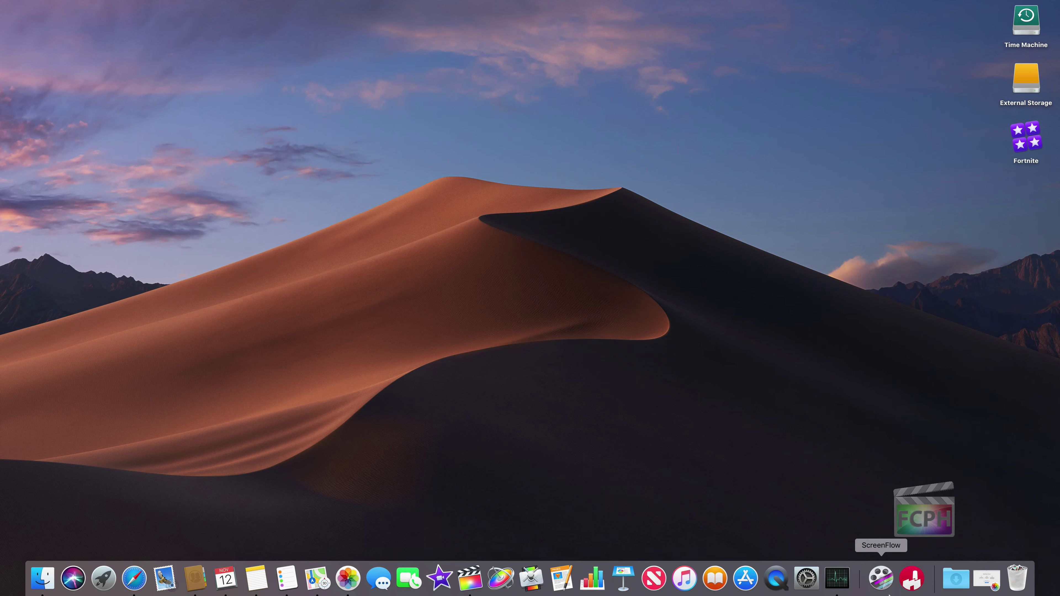
left_click(836, 581)
left_click_drag(706, 134, 423, 105)
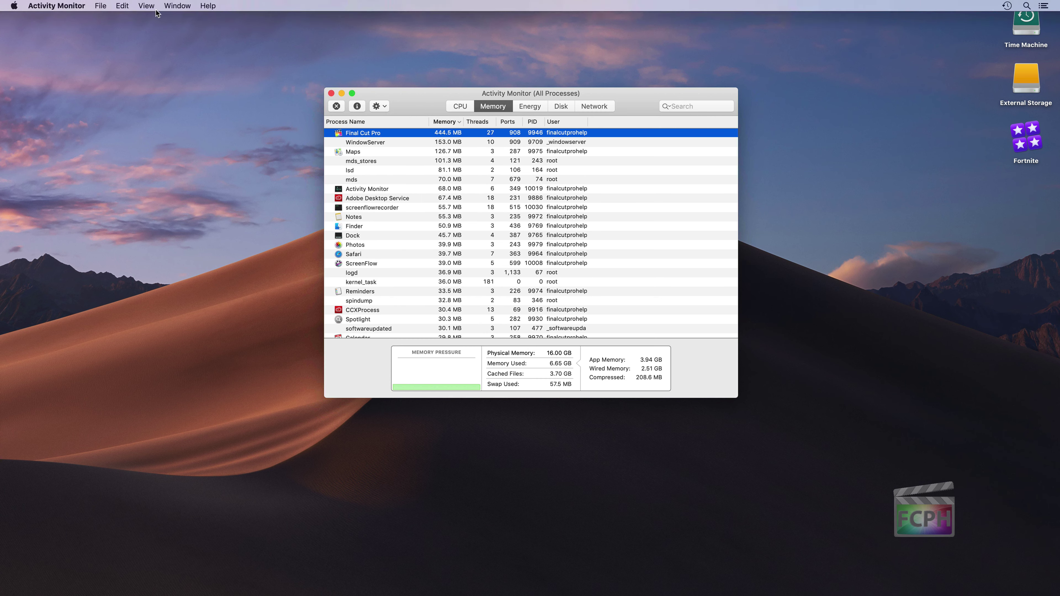
- Examine Activity Monitor's column, process view and Dock icon options, and look at its current icon in the Dock
left_click(148, 6)
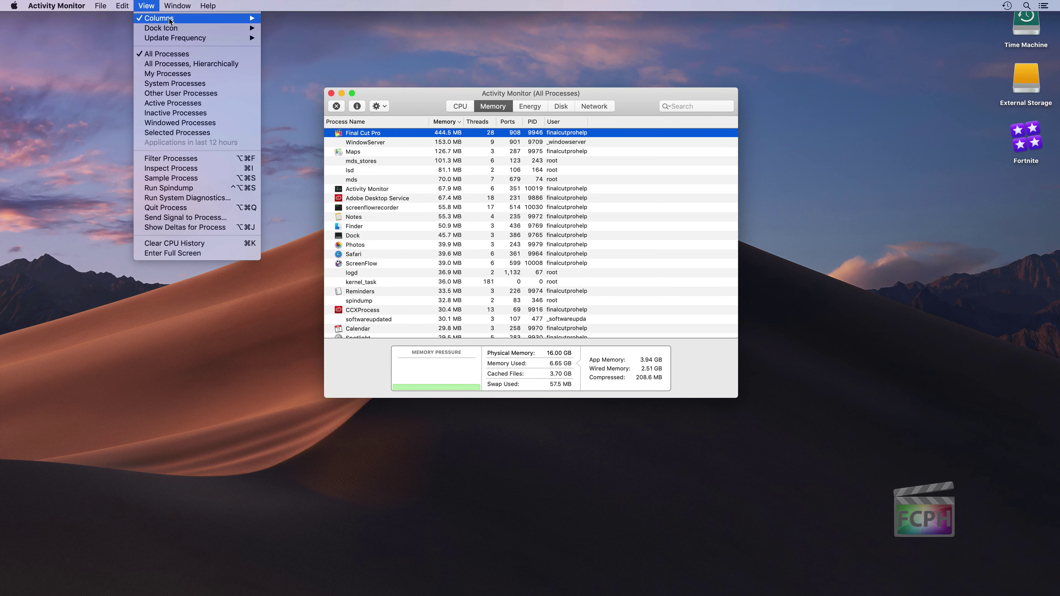
mouse_move(257, 21)
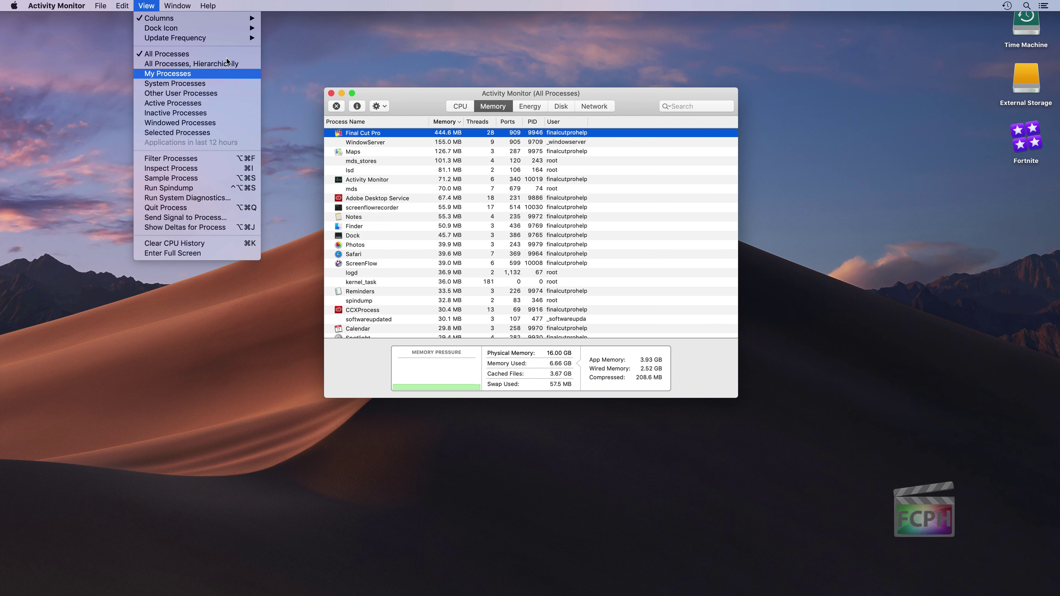
mouse_move(209, 27)
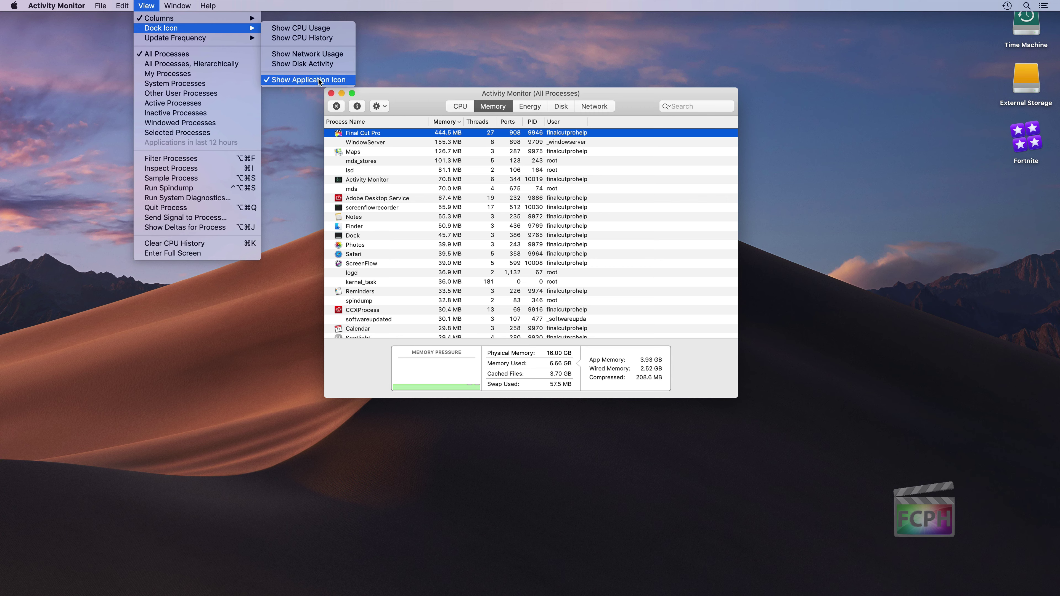
left_click(808, 546)
mouse_move(843, 587)
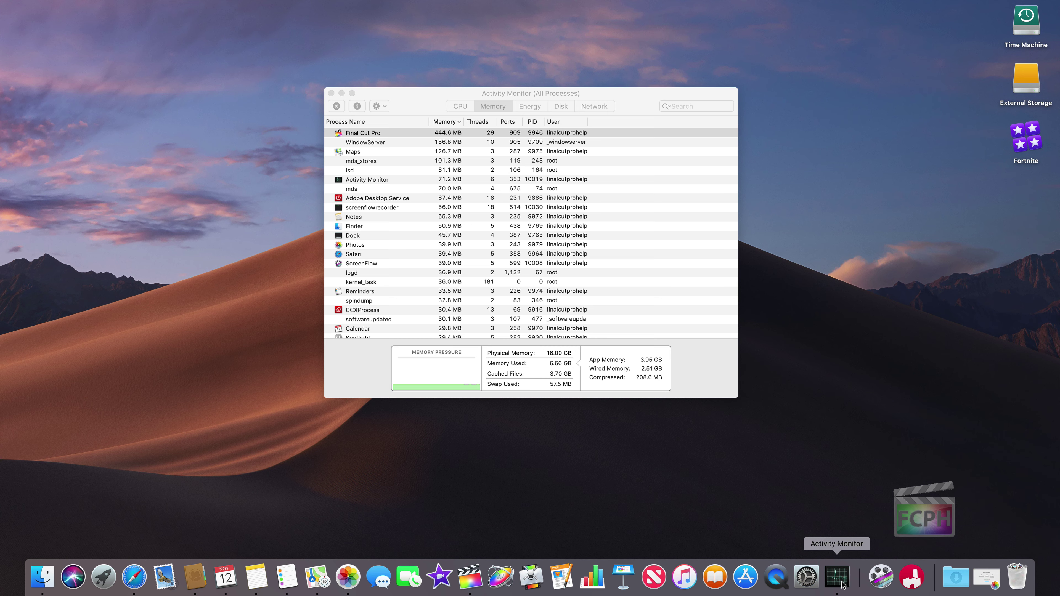
- Set Activity Monitor's Dock icon to show CPU usage and check it in the Dock
left_click(391, 92)
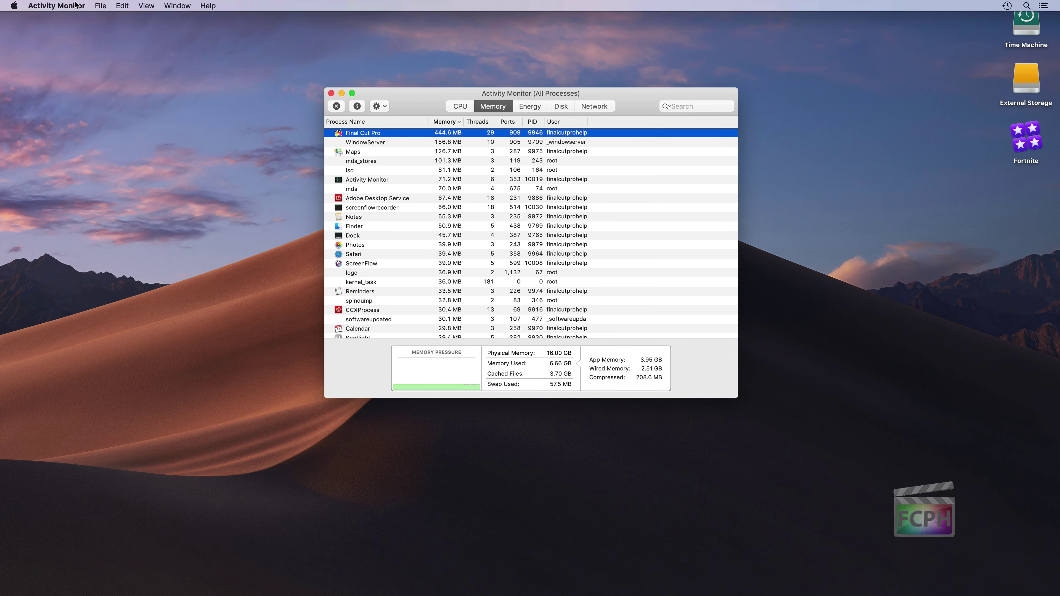
left_click(145, 6)
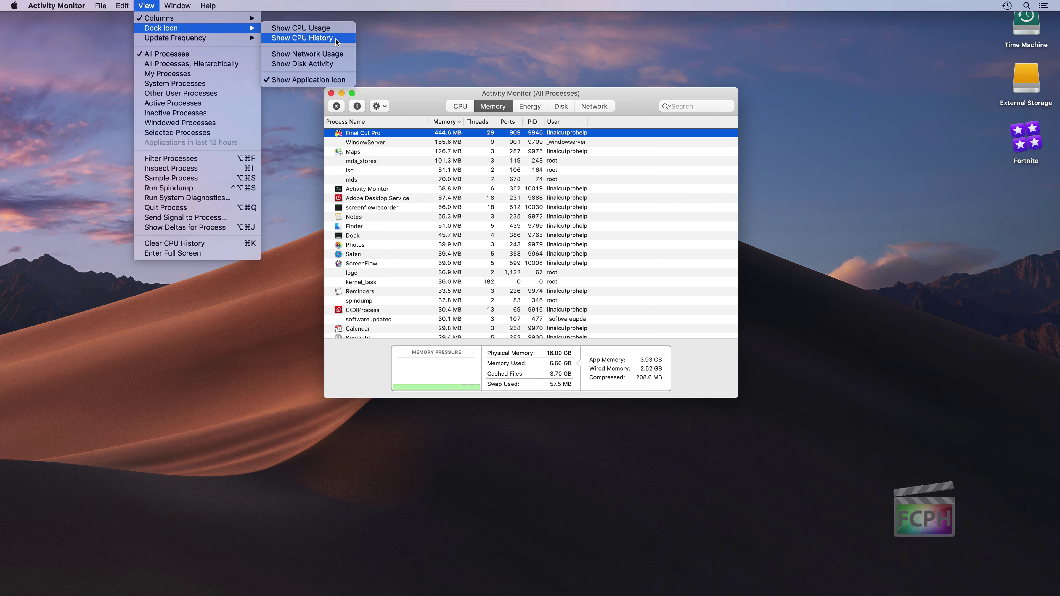
left_click(320, 28)
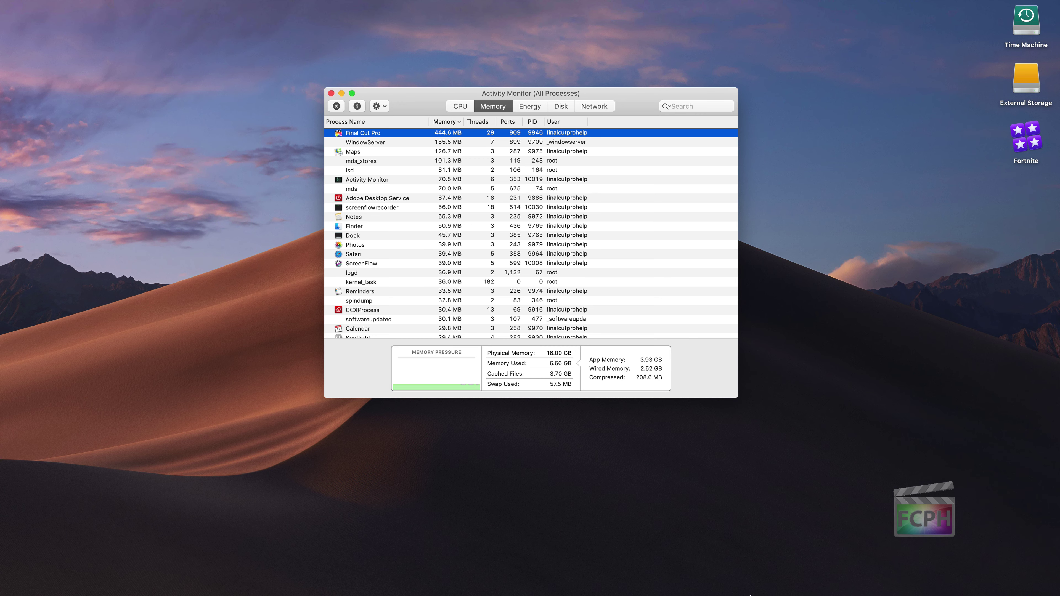
mouse_move(745, 585)
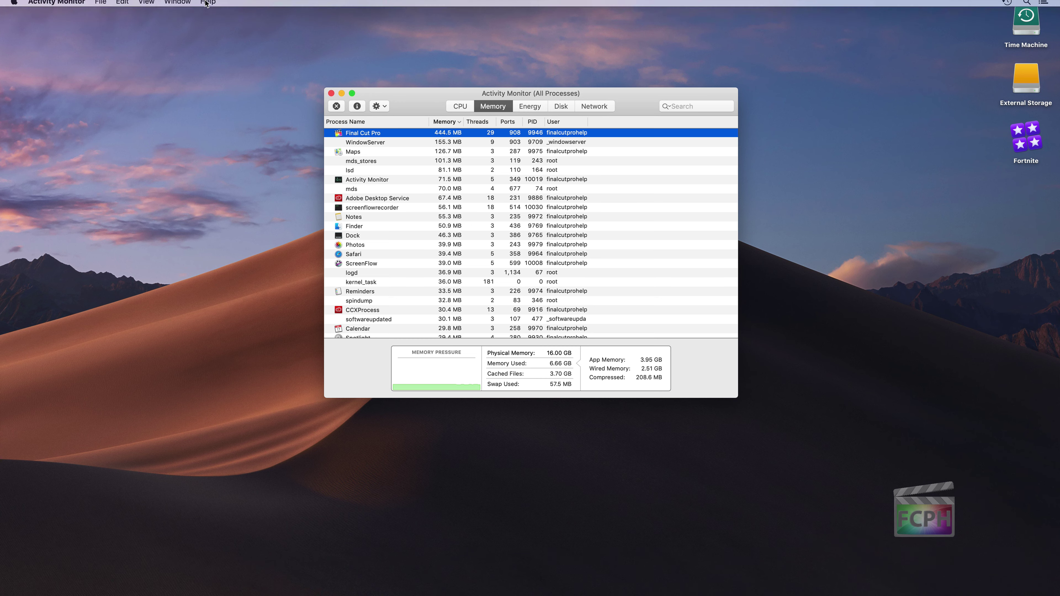
- Inspect the Final Cut Pro process, viewing its memory details, statistics, and open files and ports
left_click(157, 5)
mouse_move(176, 38)
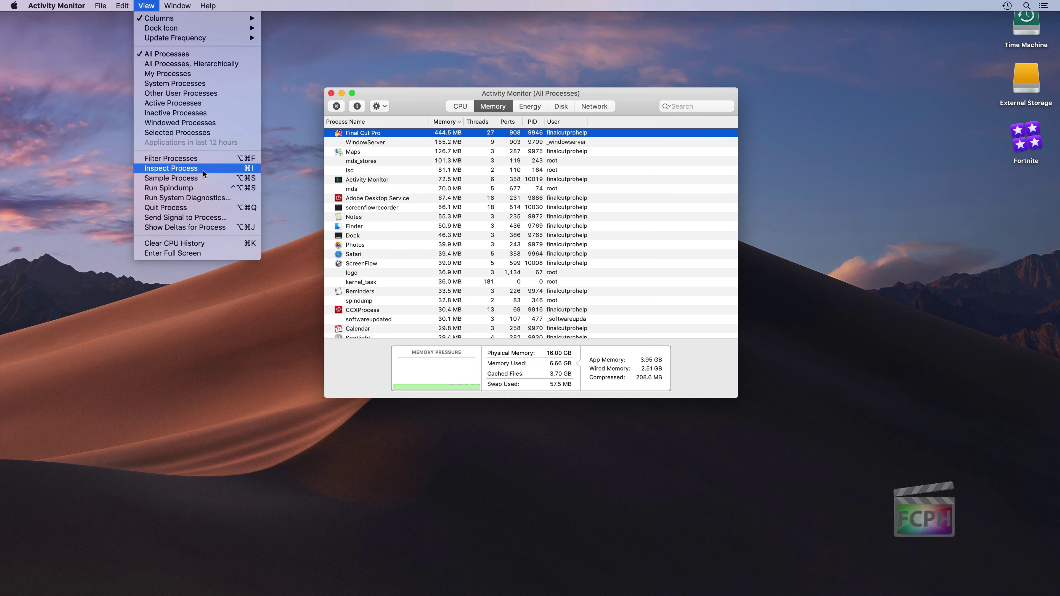
left_click(172, 172)
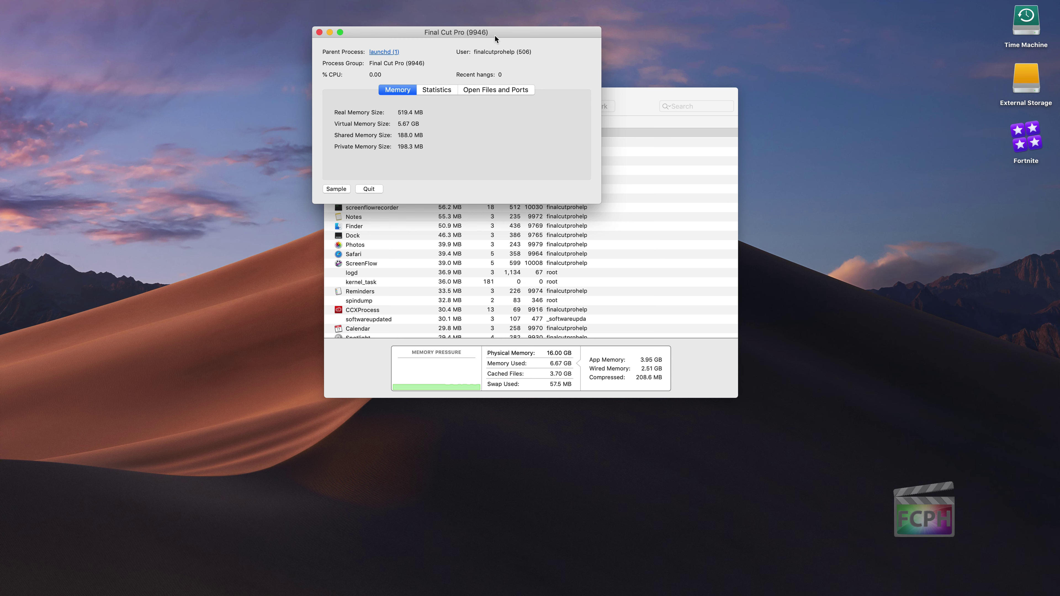
left_click(444, 90)
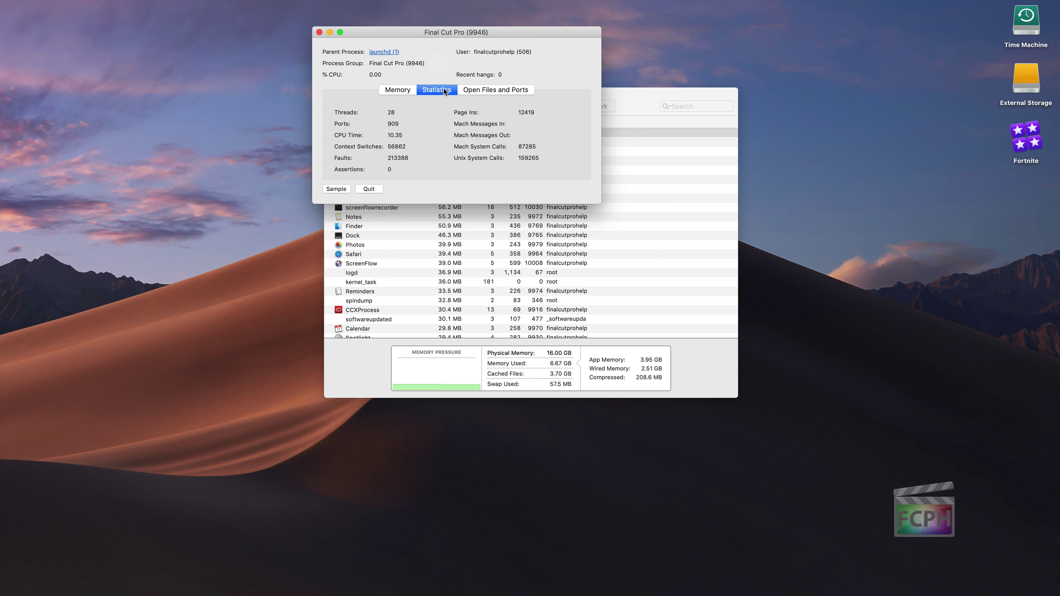
left_click(491, 91)
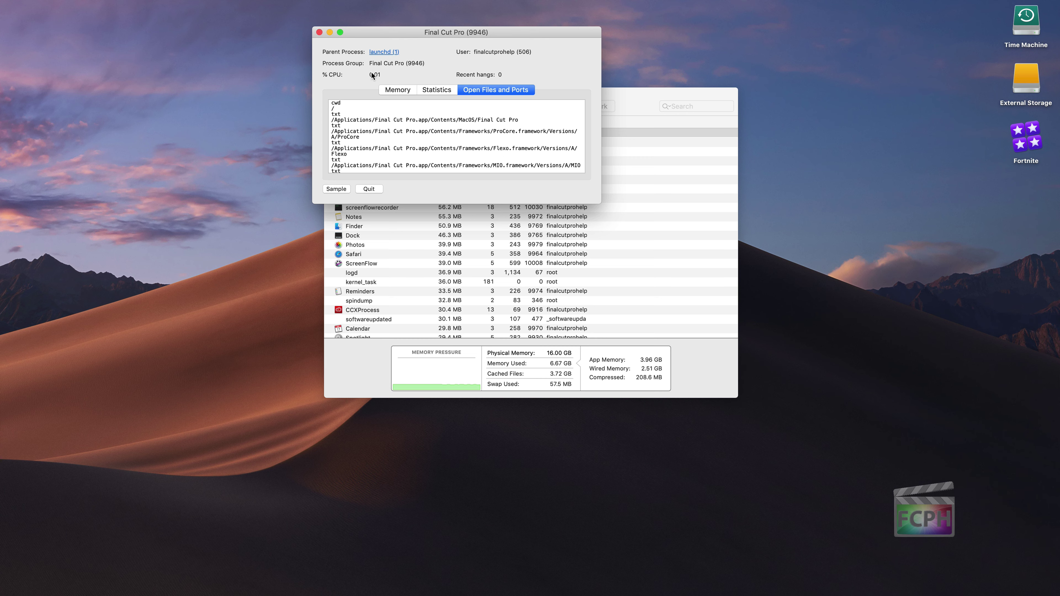
- Close the Final Cut Pro process details and look over Activity Monitor's sampling and diagnostics options
left_click(319, 32)
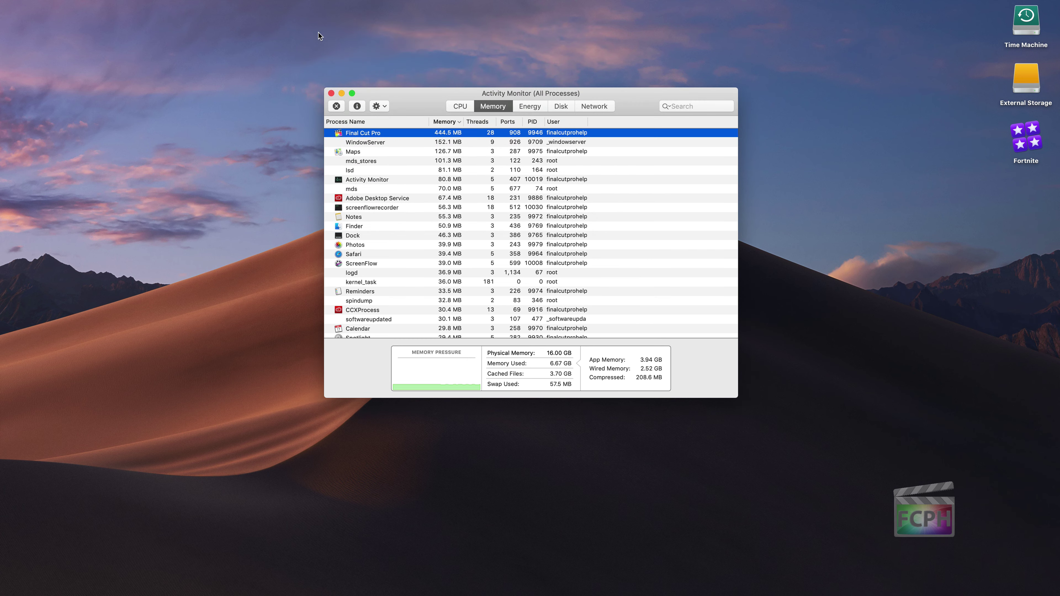
left_click(383, 105)
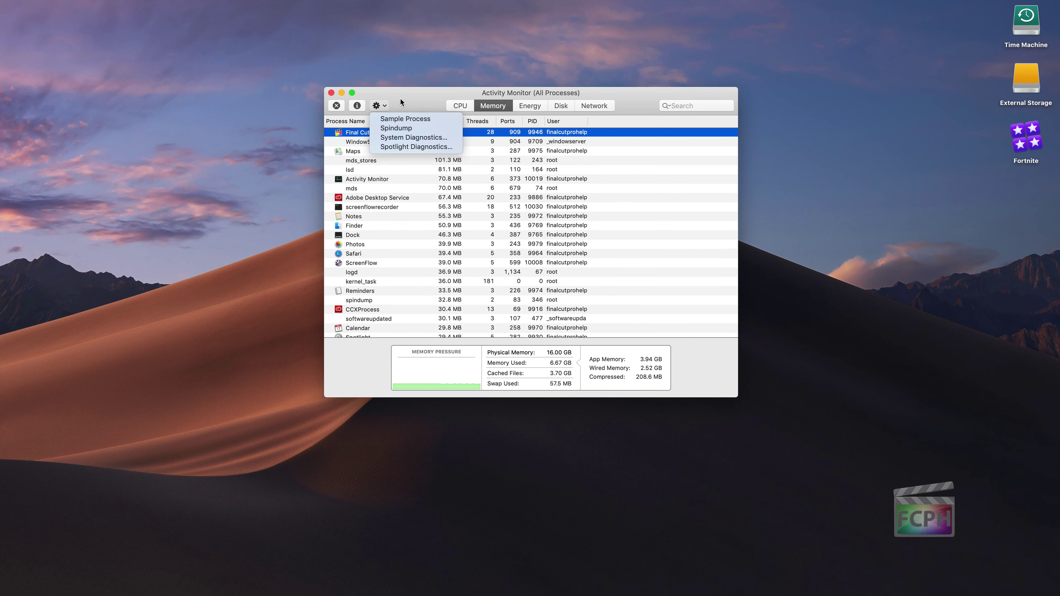
left_click(417, 96)
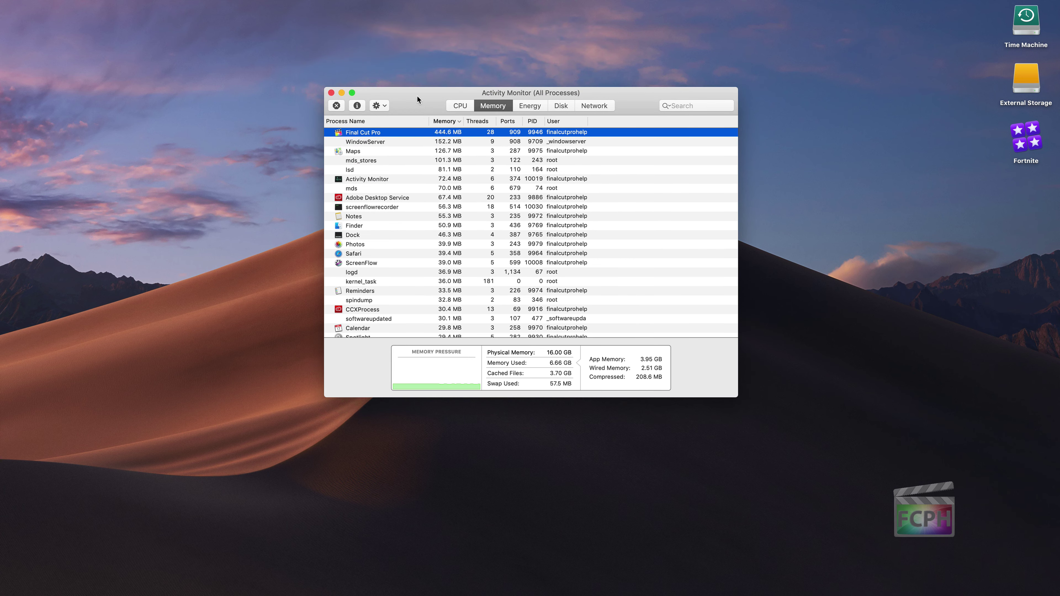
- Show the CPU Usage window and place it beside the upper part of the Activity Monitor window
mouse_move(71, 3)
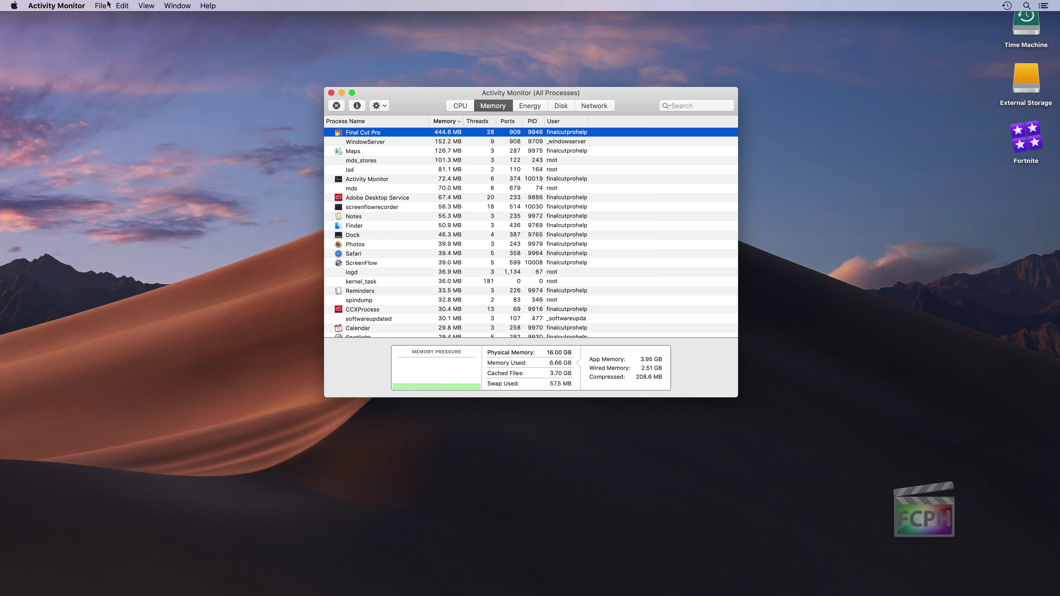
left_click(173, 5)
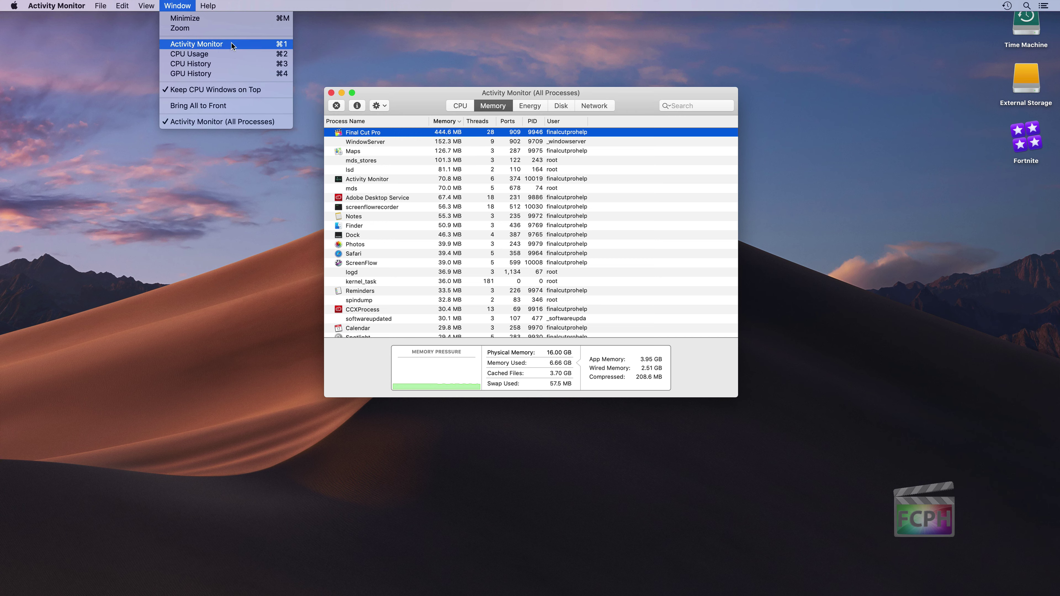
left_click(217, 53)
left_click_drag(311, 178, 301, 89)
mouse_move(775, 584)
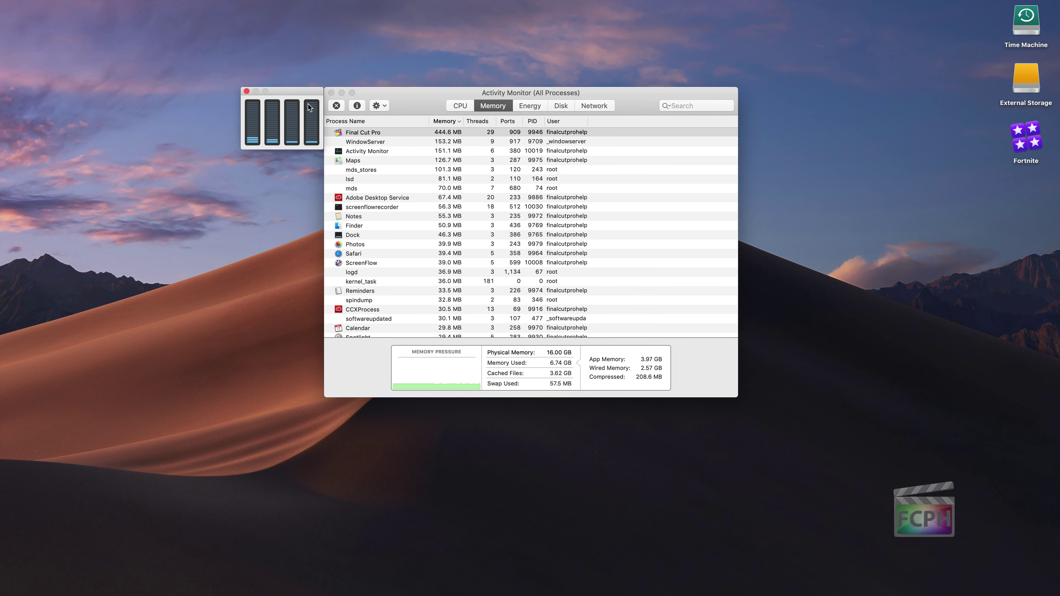
- Show the CPU History window and place it directly below the CPU Usage window
mouse_move(214, 4)
left_click(177, 6)
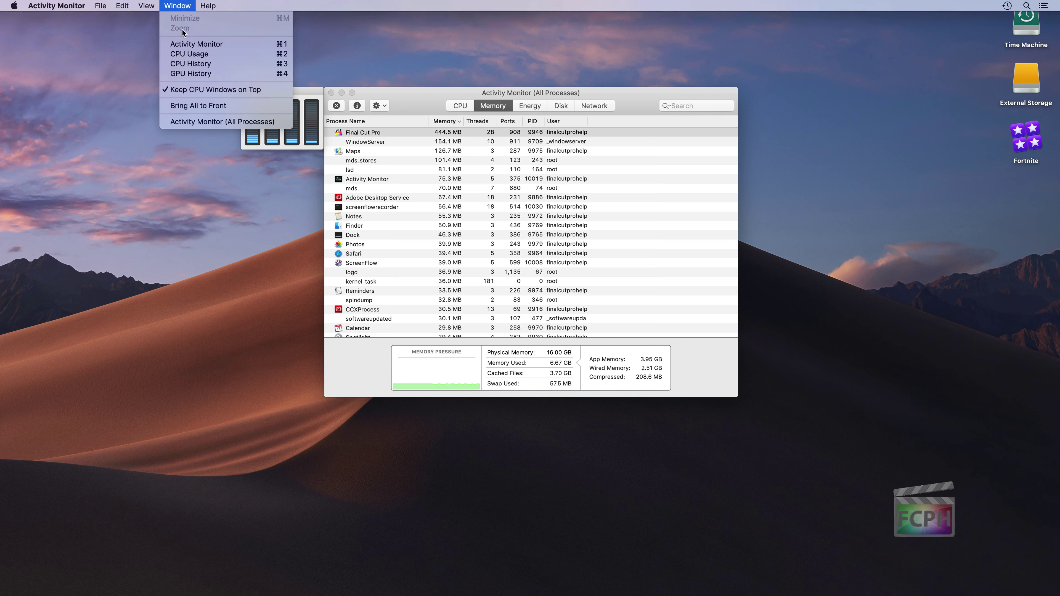
left_click(191, 63)
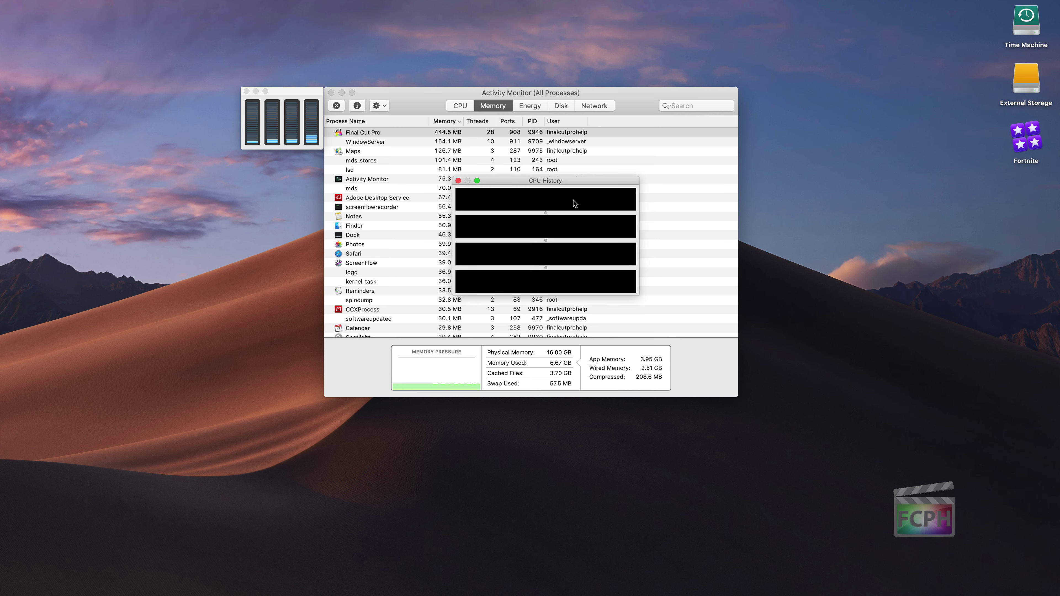
left_click_drag(579, 178, 264, 154)
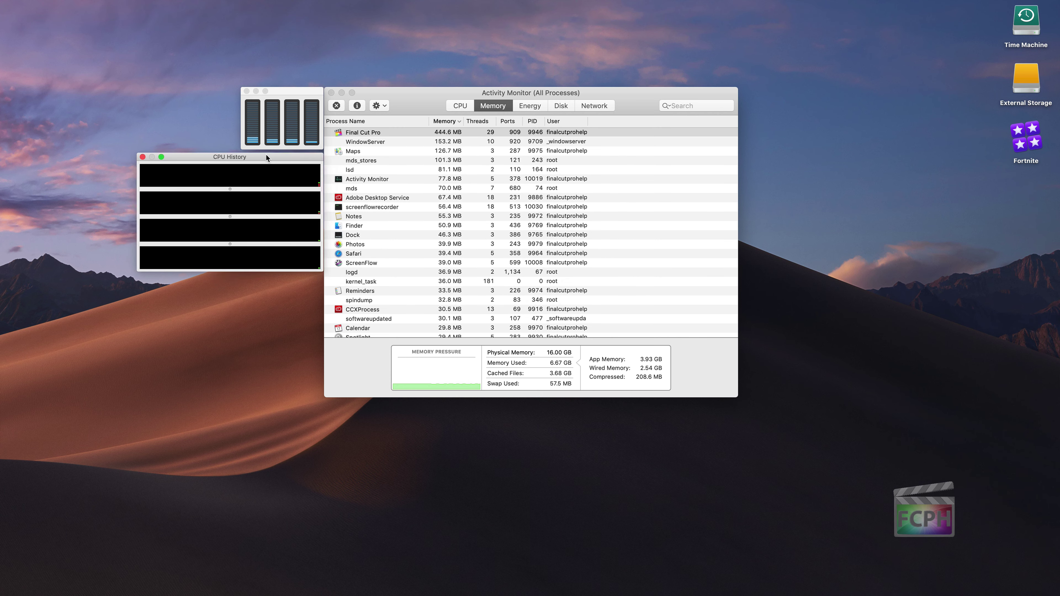
- Show the GPU History window below the CPU History window, and check the option keeping CPU windows on top
left_click(176, 5)
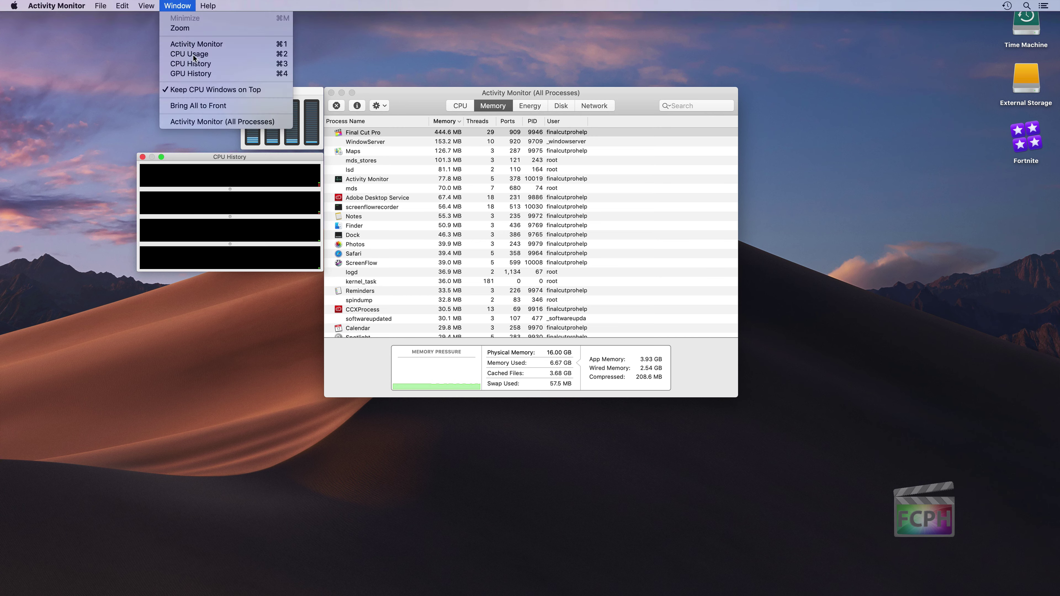
left_click(200, 73)
left_click_drag(151, 471, 269, 282)
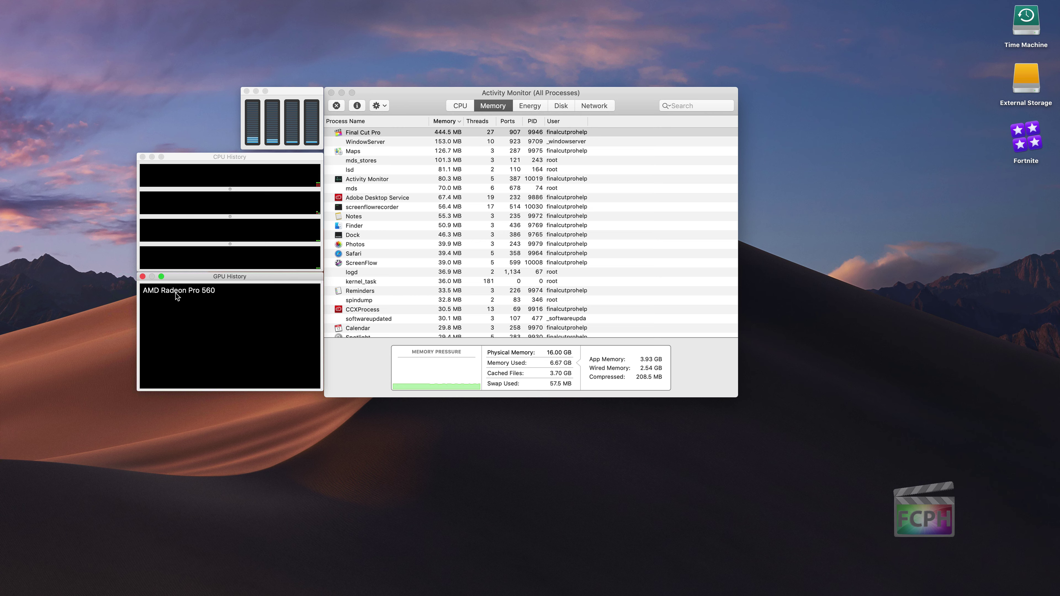
left_click(176, 5)
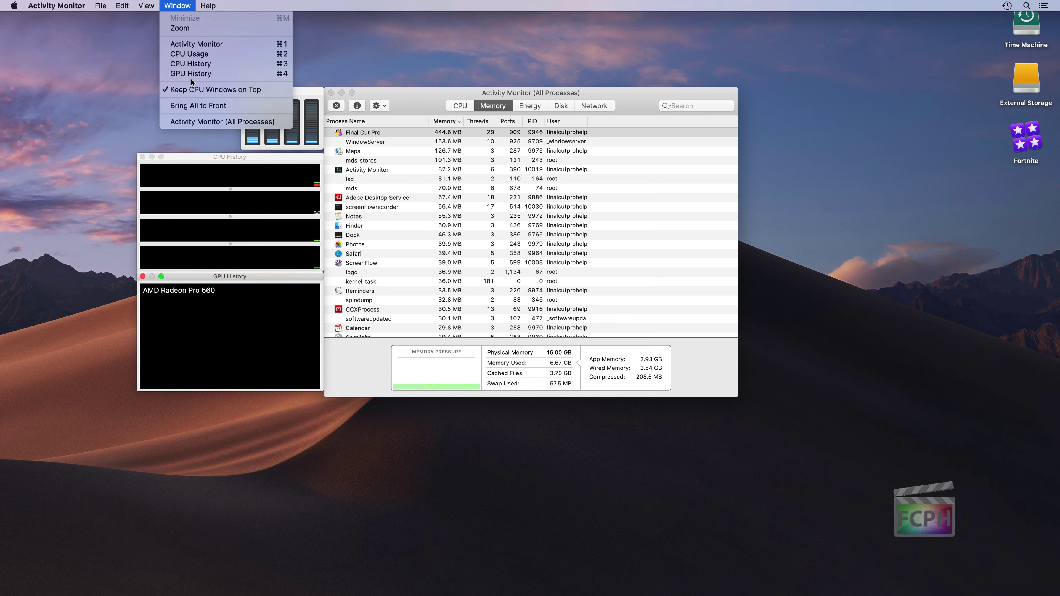
left_click(182, 5)
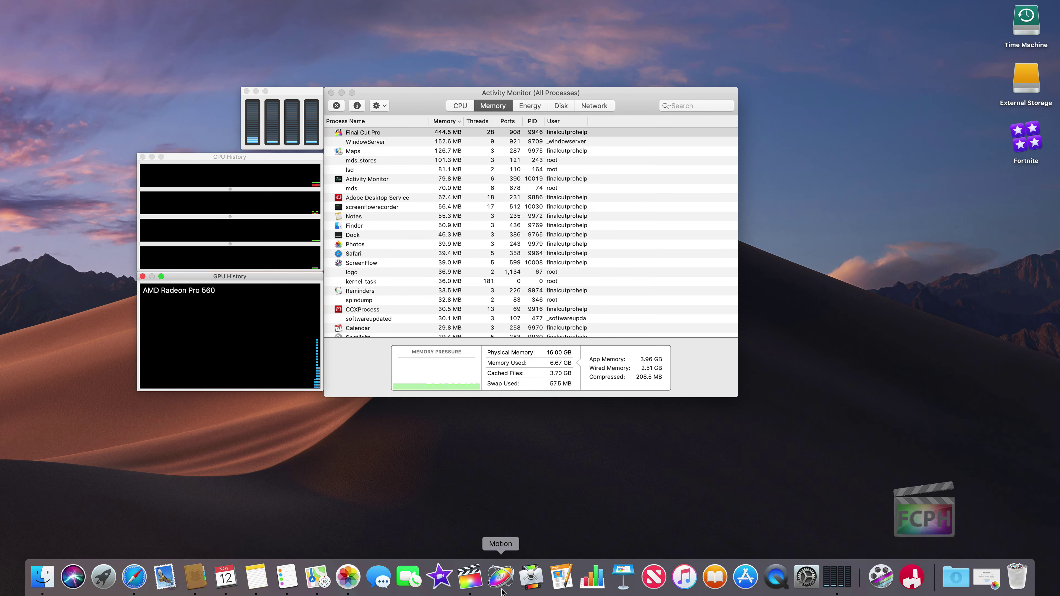
- Switch to Final Cut Pro, find the render command through the help search and run Render All on the Fortnite project
left_click(482, 585)
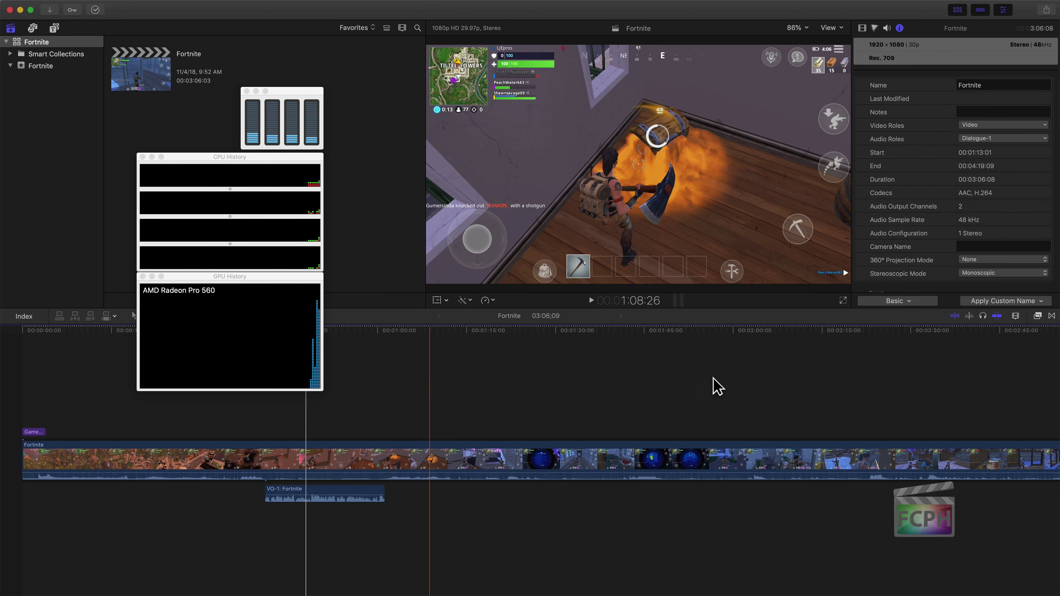
left_click(403, 367)
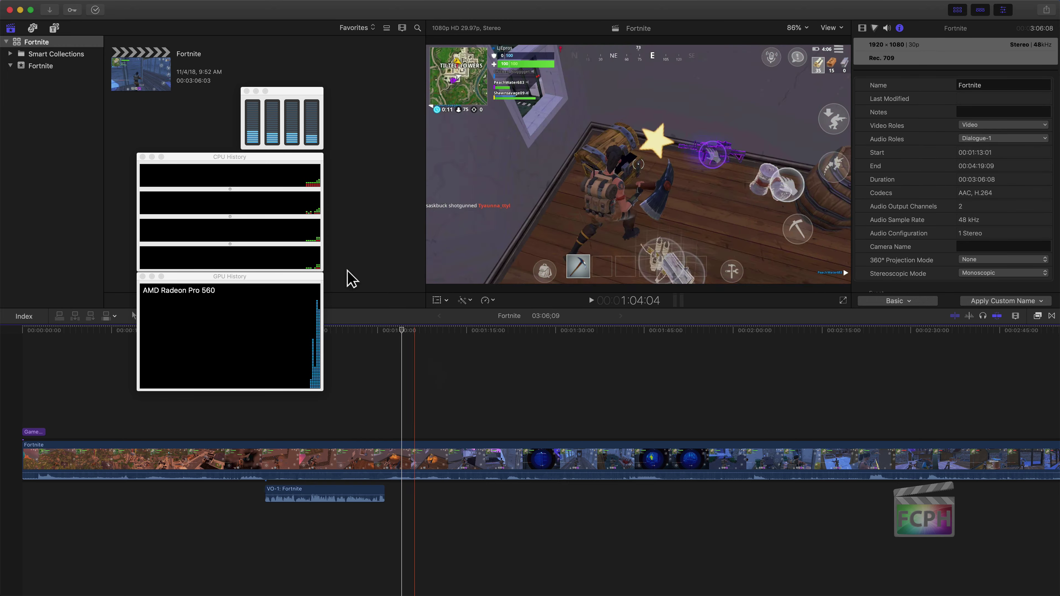
mouse_move(8, 6)
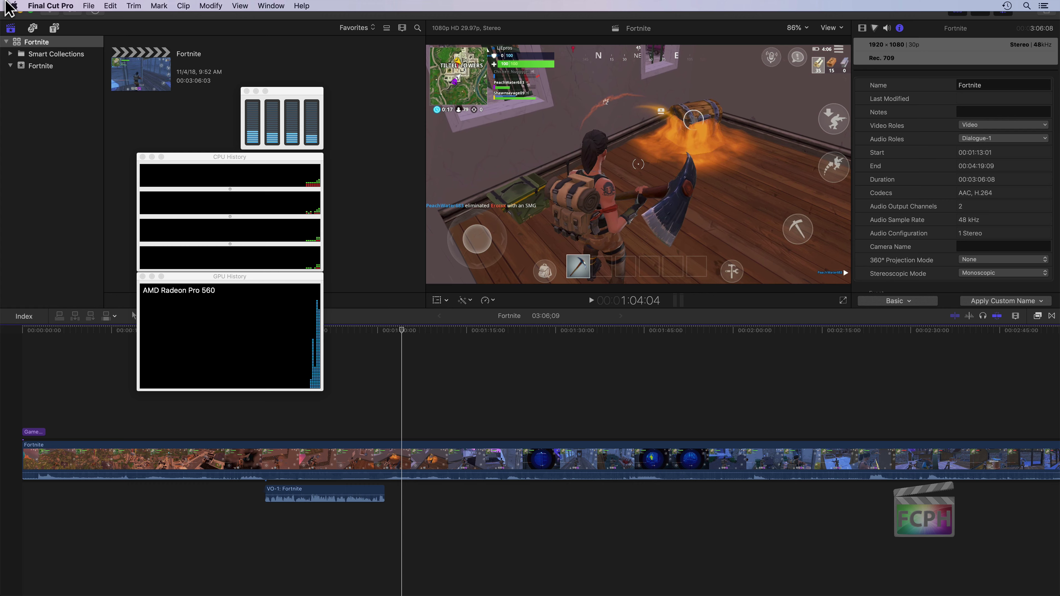
left_click(301, 5)
type("red")
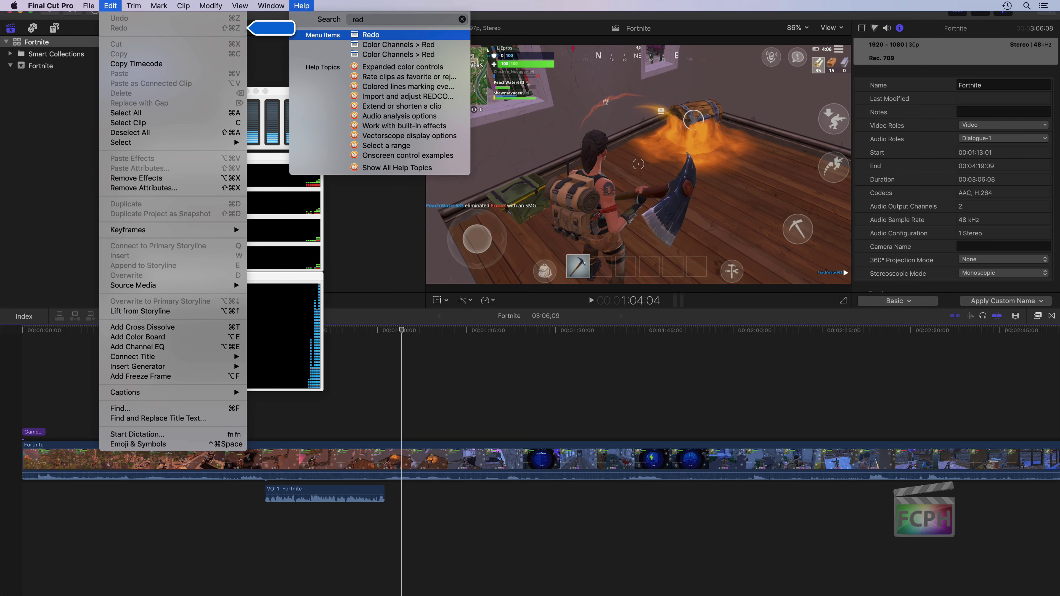
key("BackSpace")
type("nder")
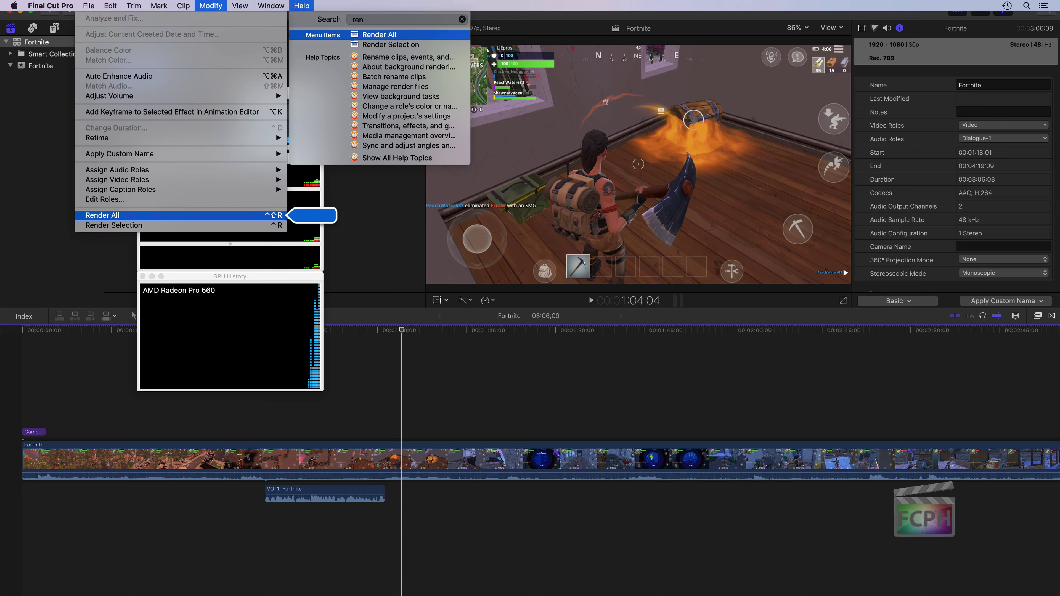
left_click(303, 4)
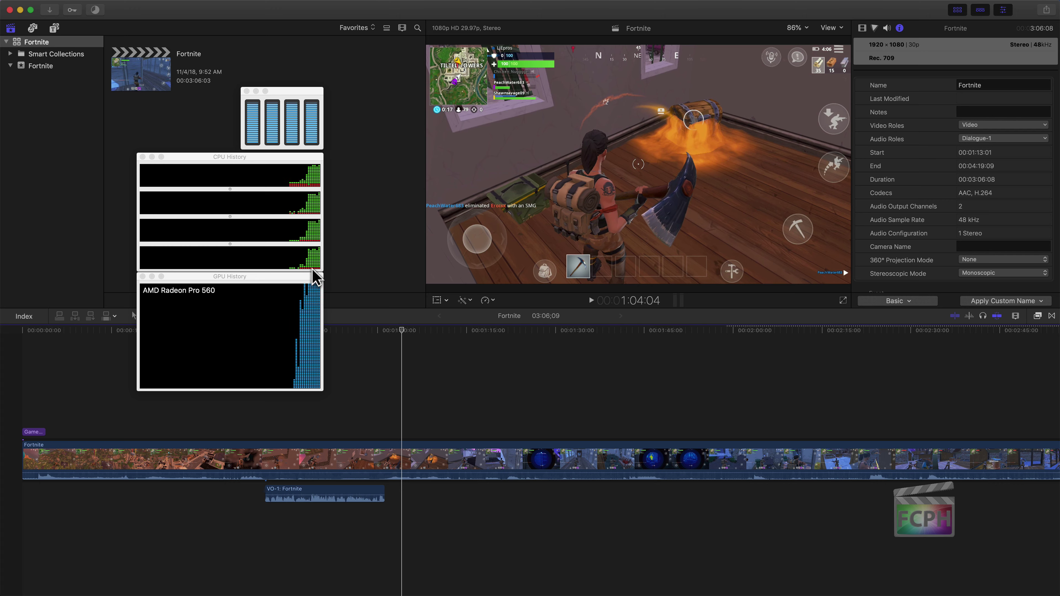
- Switch to Activity Monitor and move its main window clear of the CPU and GPU history windows
mouse_move(623, 590)
left_click(833, 591)
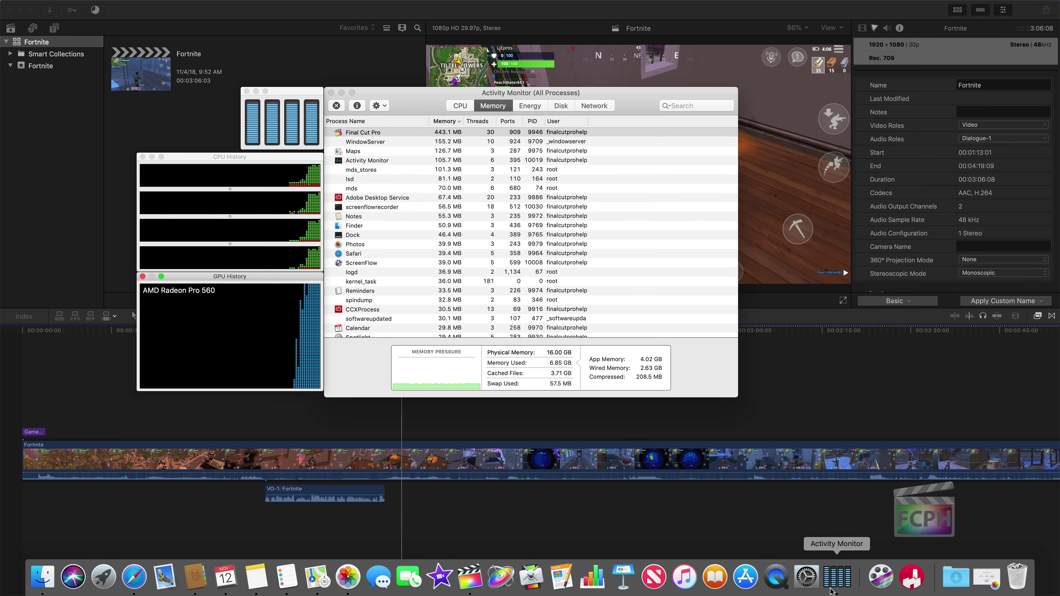
left_click_drag(411, 107, 461, 111)
- Examine the processes' CPU usage and CPU load, and the memory usage with its Physical Memory description
left_click(519, 112)
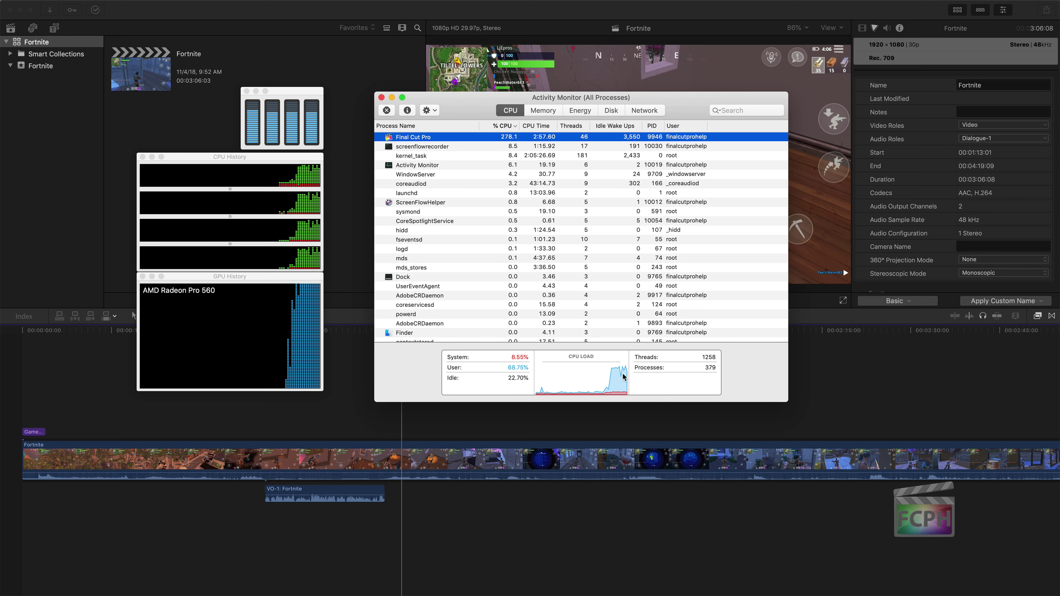
left_click(541, 112)
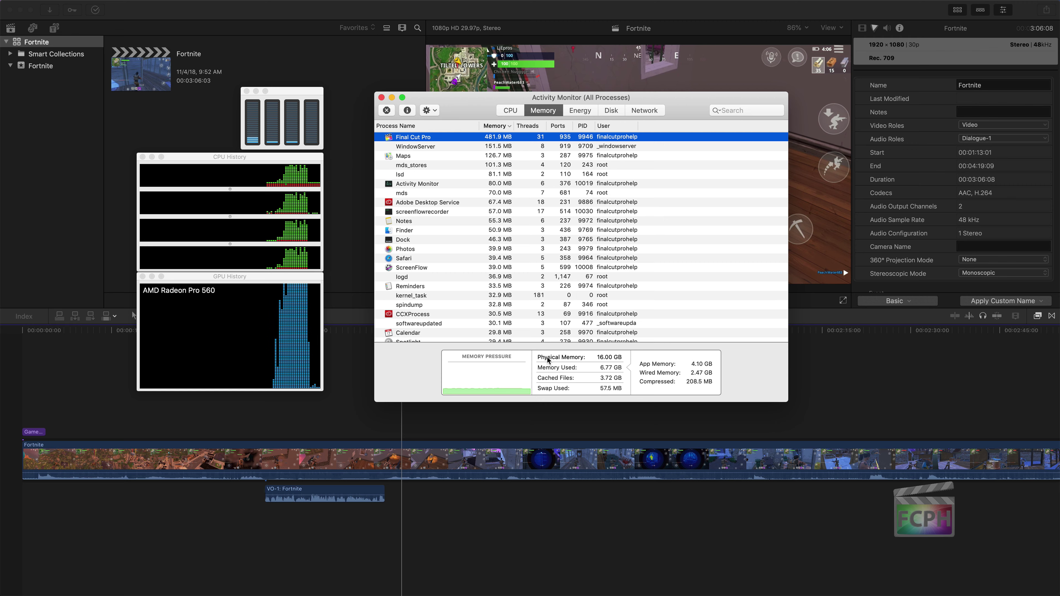
mouse_move(547, 357)
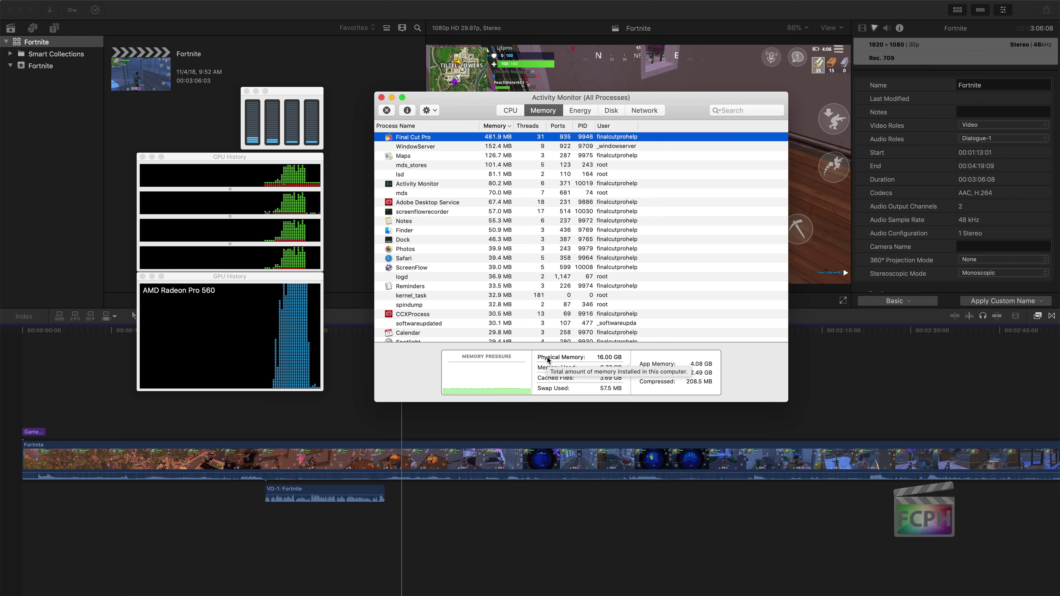